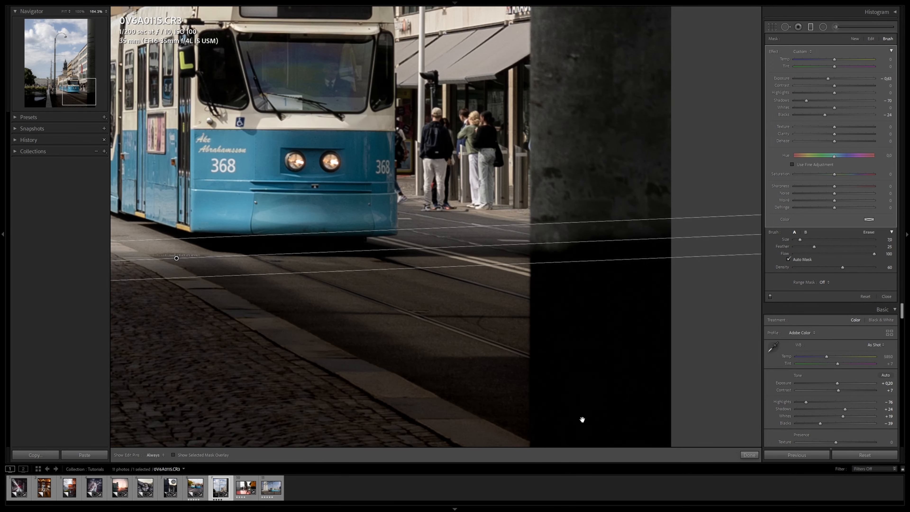
# Show the ground gradient's mask overlay and erase it along the street-side part of the concrete pillar.
pyautogui.moveTo(585, 412); pyautogui.dragTo(584, 306)
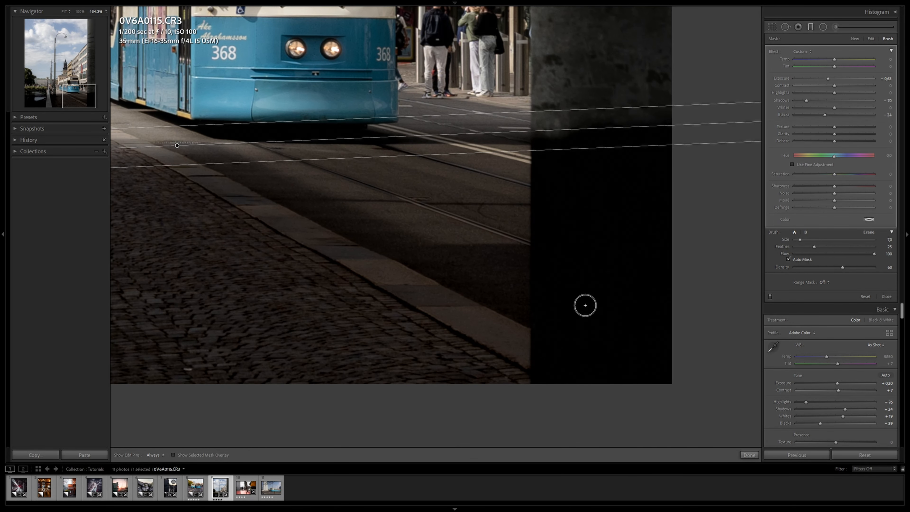
pyautogui.press('o')
pyautogui.press('alt')
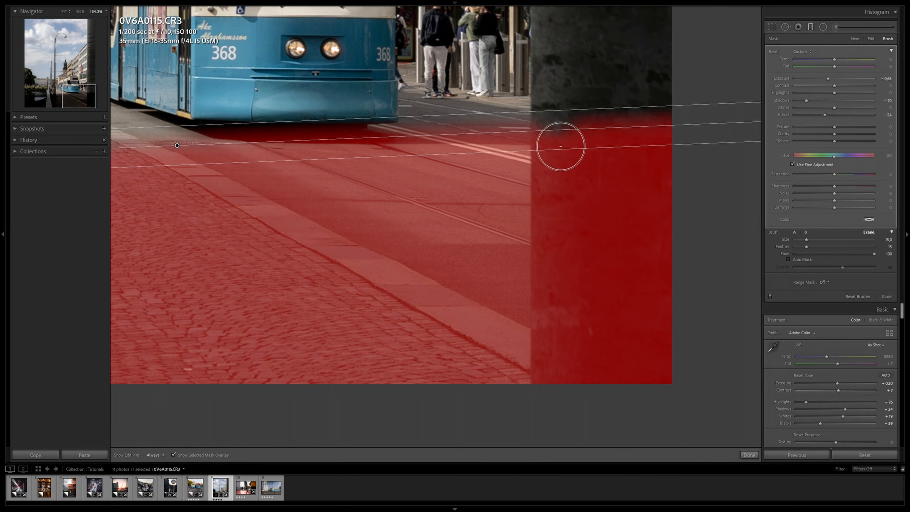
pyautogui.click(554, 128)
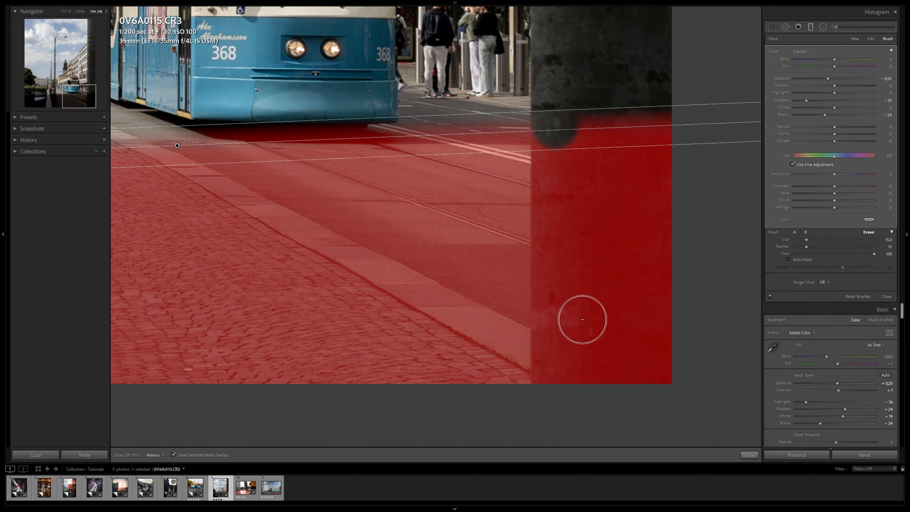
pyautogui.keyDown('shift'); pyautogui.click(556, 382); pyautogui.keyUp('shift')
pyautogui.click(594, 122)
pyautogui.keyDown('shift'); pyautogui.click(589, 381); pyautogui.keyUp('shift')
# Erase the ground gradient from the rest of the concrete pillar, hide the mask overlay and finish the filter.
pyautogui.press('h')
pyautogui.moveTo(649, 384); pyautogui.dragTo(654, 89)
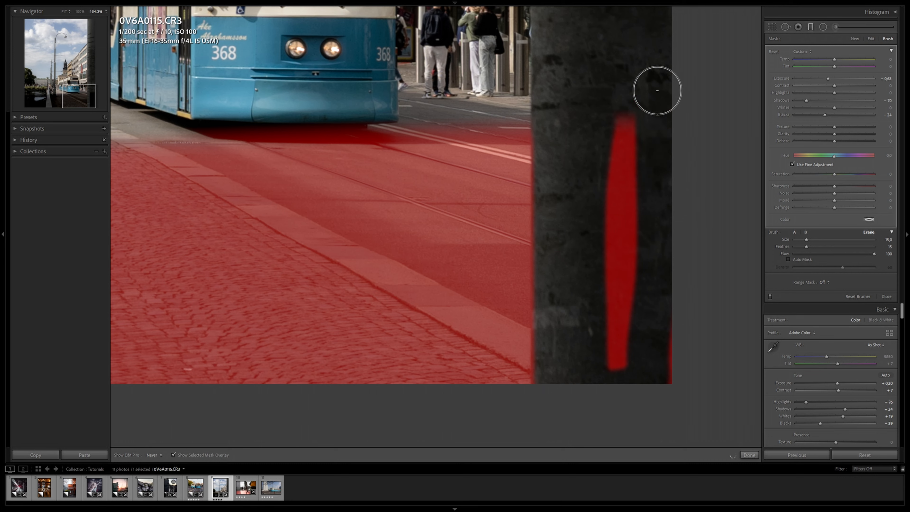
pyautogui.moveTo(605, 373)
pyautogui.mouseDown()
pyautogui.moveTo(611, 98)
pyautogui.moveTo(636, 330)
pyautogui.mouseUp()
pyautogui.press('h')
pyautogui.press('o')
pyautogui.press('alt')
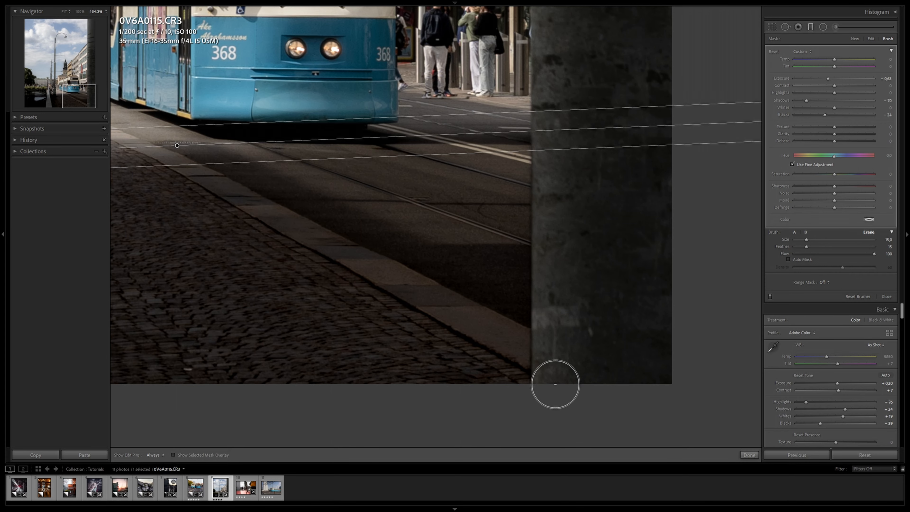
pyautogui.press('z')
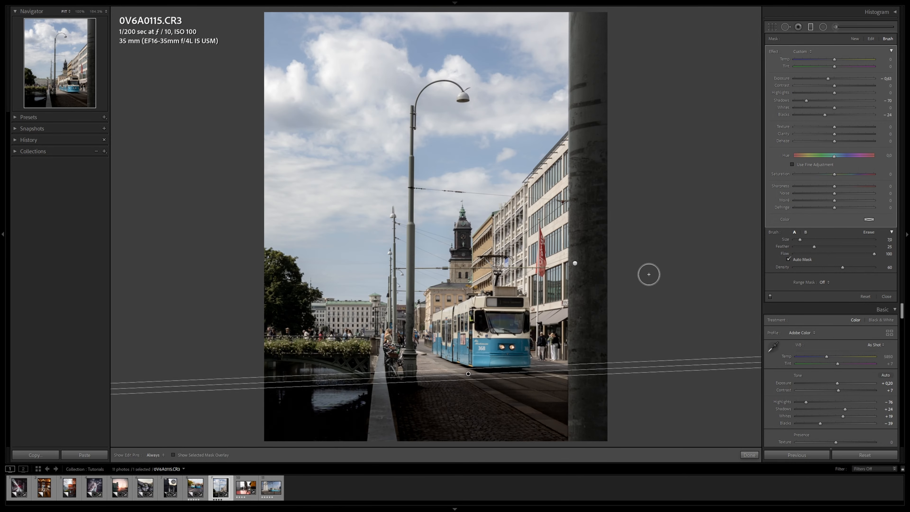
pyautogui.click(748, 455)
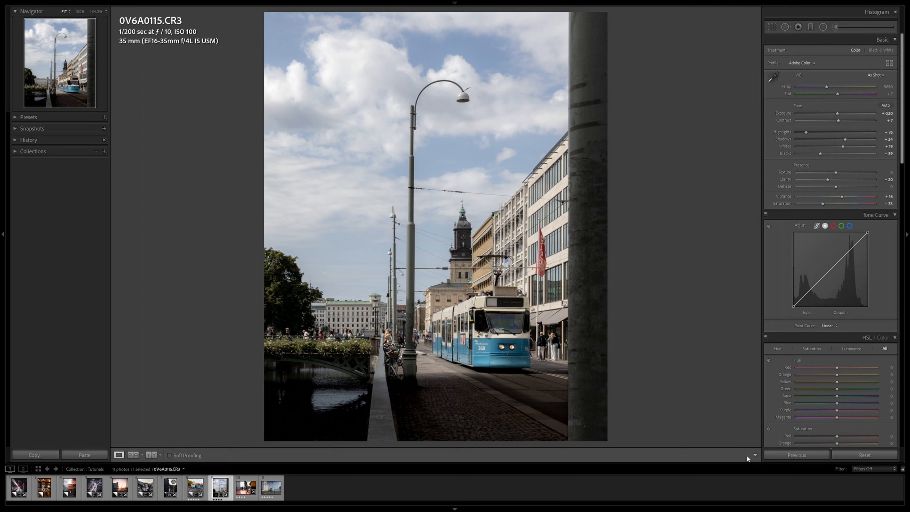
# Add a diagonal graduated filter over the sky with exposure -0.59, clarity 9, dehaze -5, saturation -51 and sharpness -16.
pyautogui.press('m')
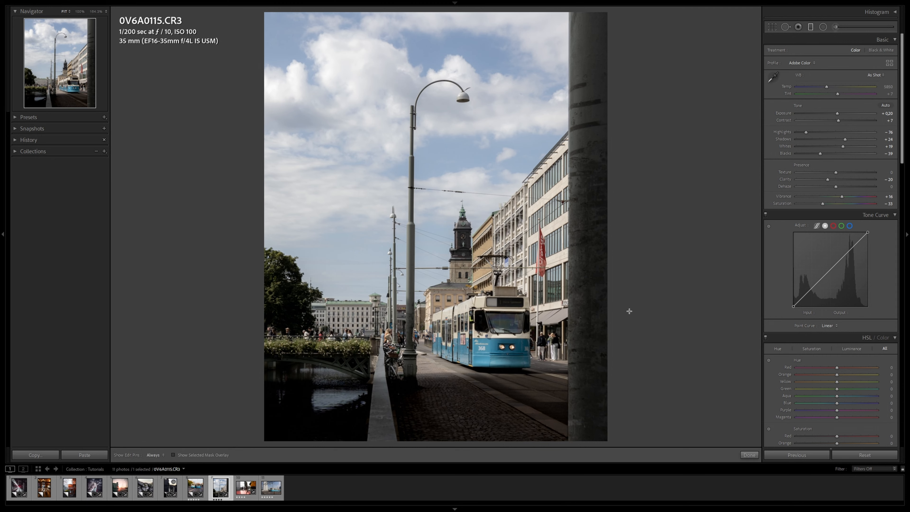
pyautogui.moveTo(412, 159); pyautogui.dragTo(480, 226)
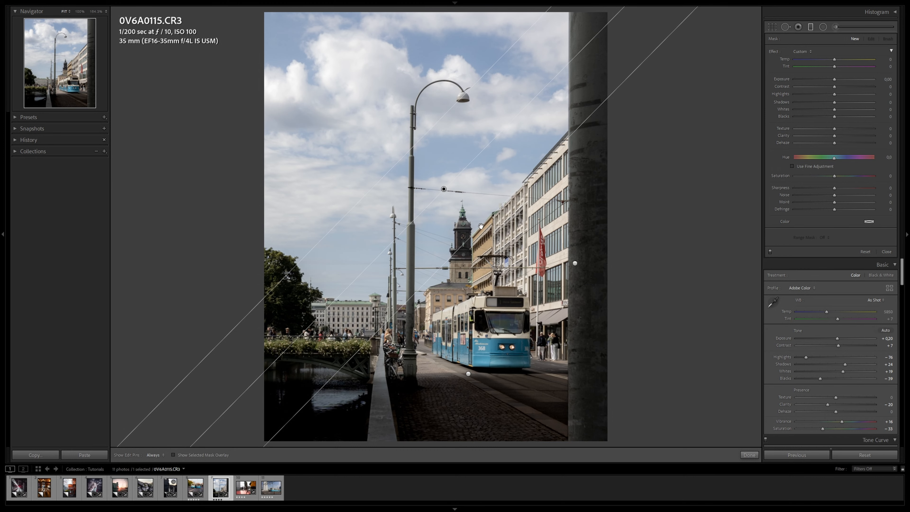
pyautogui.moveTo(834, 79); pyautogui.dragTo(828, 79)
pyautogui.moveTo(832, 141); pyautogui.dragTo(838, 134)
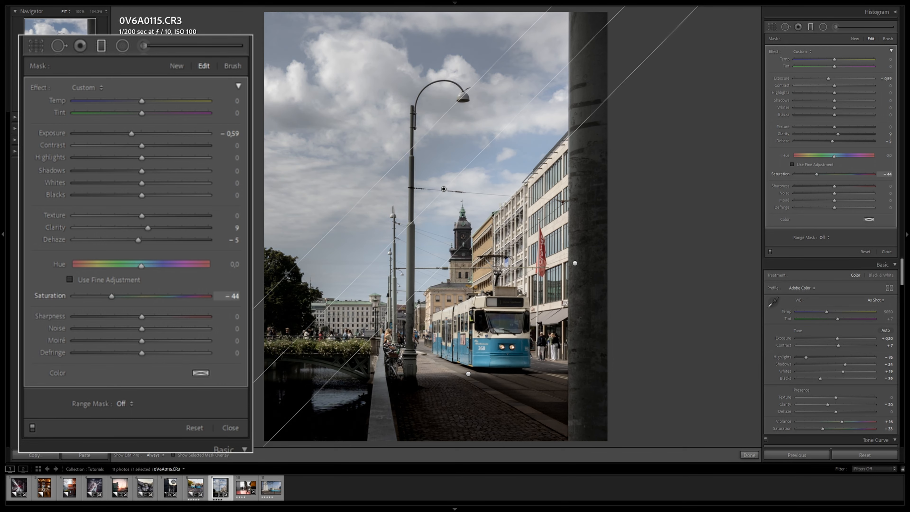
pyautogui.moveTo(407, 152); pyautogui.dragTo(470, 215)
pyautogui.moveTo(834, 186); pyautogui.dragTo(827, 186)
# Add a vertical graduated filter over the buildings and pillar, widened to the tram's front, with exposure -1.38 and shadows -36.
pyautogui.moveTo(566, 336); pyautogui.dragTo(527, 336)
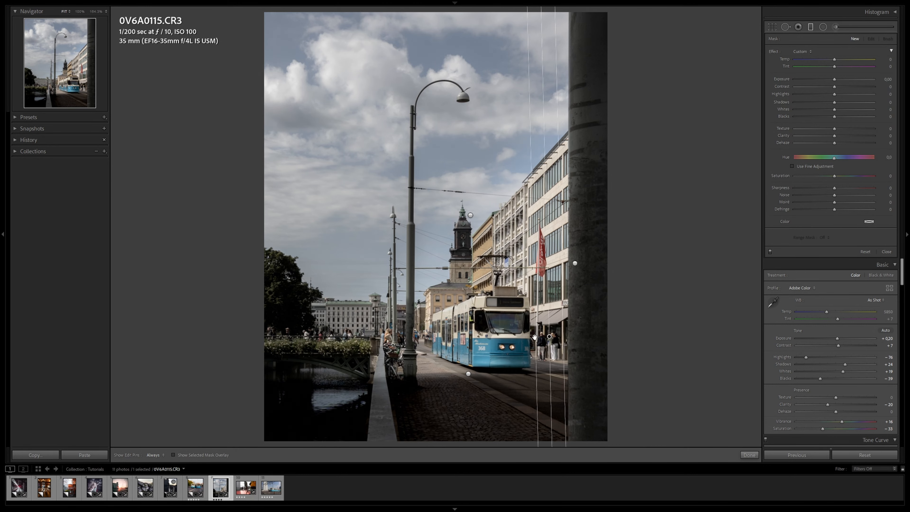
pyautogui.moveTo(546, 336); pyautogui.dragTo(533, 336)
pyautogui.moveTo(532, 390); pyautogui.dragTo(533, 391)
pyautogui.moveTo(834, 79); pyautogui.dragTo(823, 78)
pyautogui.moveTo(533, 336)
pyautogui.mouseDown()
pyautogui.moveTo(513, 337)
pyautogui.moveTo(522, 338)
pyautogui.mouseUp()
pyautogui.moveTo(539, 338)
pyautogui.mouseDown()
pyautogui.moveTo(561, 338)
pyautogui.moveTo(522, 339)
pyautogui.mouseUp()
pyautogui.moveTo(822, 78); pyautogui.dragTo(820, 78)
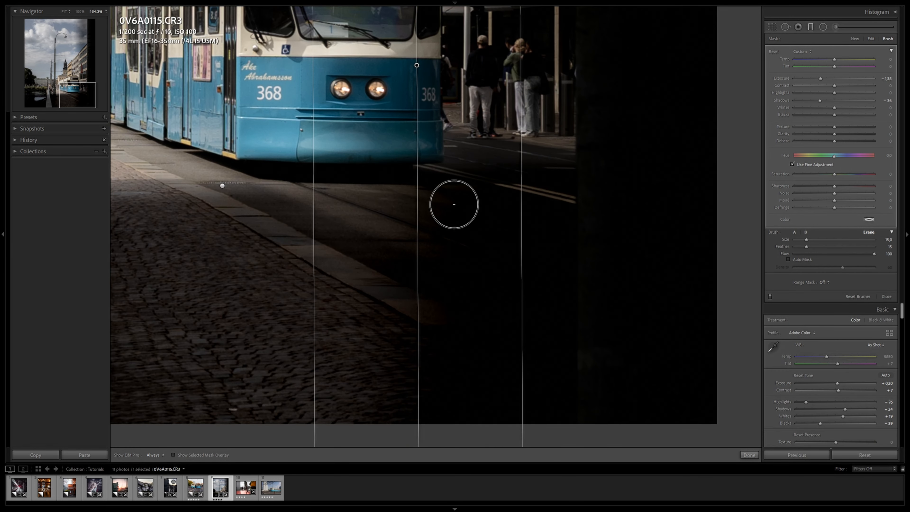
# Show the vertical gradient's mask overlay and erase it from the street and the base of the pillar.
pyautogui.press('o')
pyautogui.moveTo(363, 207)
pyautogui.mouseDown()
pyautogui.moveTo(538, 207)
pyautogui.moveTo(298, 308)
pyautogui.moveTo(429, 382)
pyautogui.moveTo(558, 406)
pyautogui.moveTo(753, 242)
pyautogui.moveTo(631, 278)
pyautogui.mouseUp()
pyautogui.press('h')
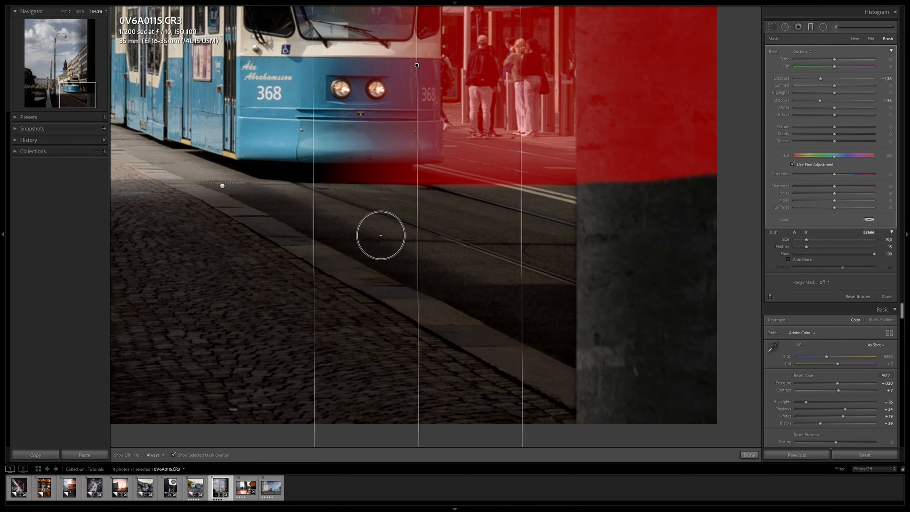
pyautogui.scroll(-1, 417, 134)
# Erase the vertical gradient's mask from the front and roof of the tram.
pyautogui.moveTo(424, 140)
pyautogui.mouseDown()
pyautogui.moveTo(404, 152)
pyautogui.moveTo(244, 155)
pyautogui.moveTo(412, 137)
pyautogui.moveTo(369, 134)
pyautogui.moveTo(363, 78)
pyautogui.mouseUp()
pyautogui.scroll(5, 379, 128)
pyautogui.moveTo(398, 105); pyautogui.dragTo(388, 283)
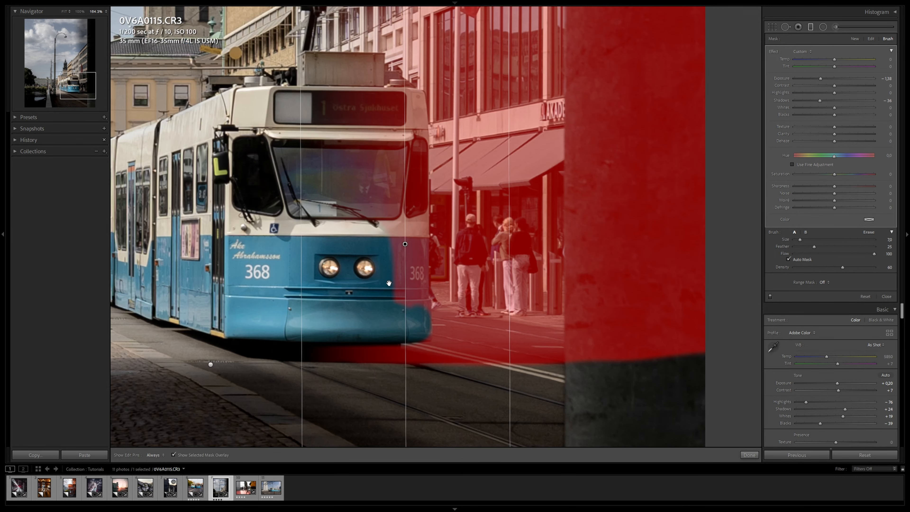
pyautogui.click(407, 292)
pyautogui.moveTo(406, 116)
pyautogui.mouseDown()
pyautogui.moveTo(392, 217)
pyautogui.moveTo(381, 168)
pyautogui.moveTo(400, 104)
pyautogui.moveTo(371, 76)
pyautogui.moveTo(315, 73)
pyautogui.mouseUp()
pyautogui.press('h')
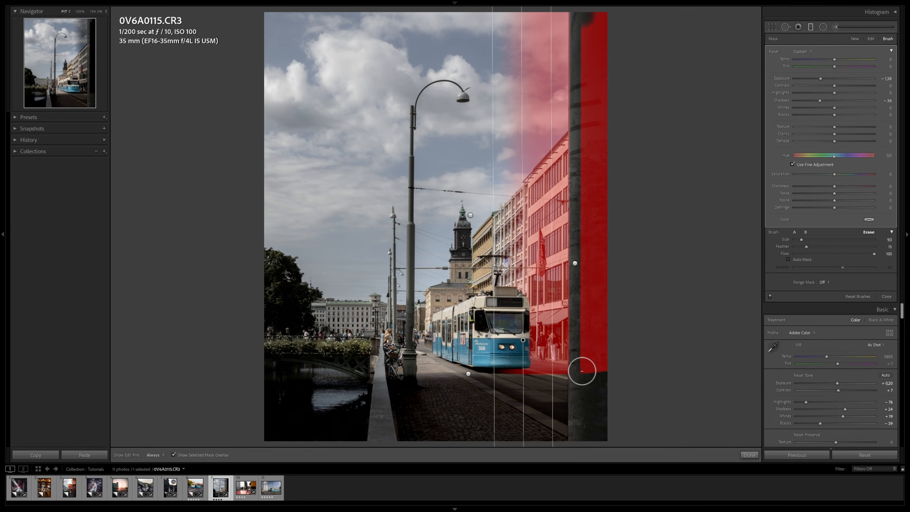
# Erase the vertical gradient's mask from the remaining pillar and the sky above the buildings.
pyautogui.keyDown('shift'); pyautogui.click(582, 374); pyautogui.keyUp('shift')
pyautogui.moveTo(598, 383)
pyautogui.mouseDown()
pyautogui.moveTo(619, 96)
pyautogui.moveTo(590, 130)
pyautogui.moveTo(592, 56)
pyautogui.mouseUp()
pyautogui.press('h')
pyautogui.press('h')
pyautogui.moveTo(548, 81)
pyautogui.mouseDown()
pyautogui.moveTo(504, 48)
pyautogui.moveTo(558, 56)
pyautogui.moveTo(539, 131)
pyautogui.moveTo(555, 129)
pyautogui.mouseUp()
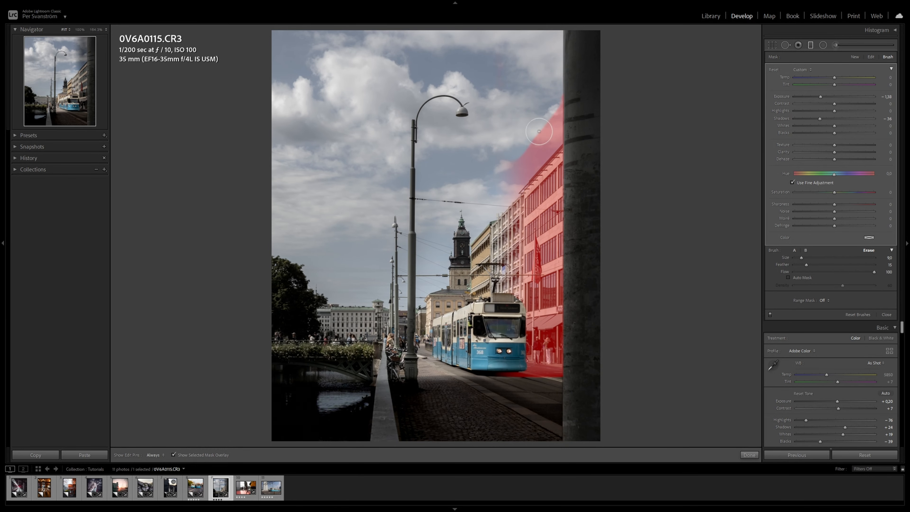
pyautogui.press('h')
pyautogui.moveTo(486, 211); pyautogui.dragTo(548, 115)
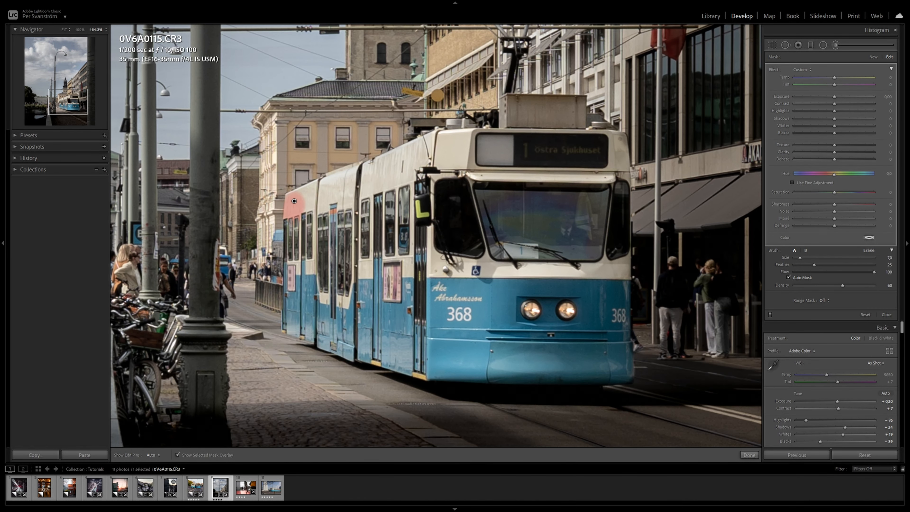
# Paint an adjustment brush mask over the whole tram with Auto Mask enabled.
pyautogui.moveTo(310, 194); pyautogui.dragTo(312, 217)
pyautogui.moveTo(292, 247)
pyautogui.mouseDown()
pyautogui.moveTo(325, 328)
pyautogui.moveTo(462, 373)
pyautogui.moveTo(602, 379)
pyautogui.moveTo(623, 355)
pyautogui.moveTo(620, 150)
pyautogui.mouseUp()
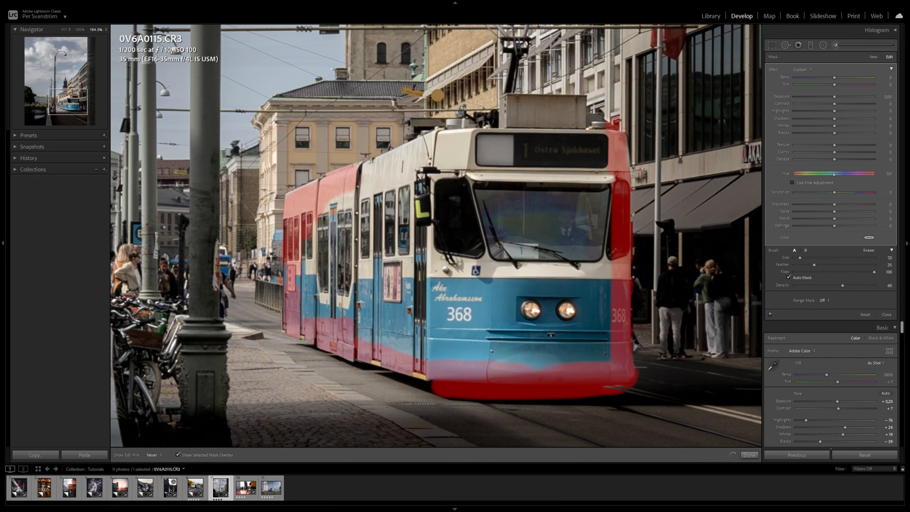
pyautogui.hotkey('ctrl', 'z')
pyautogui.press('h')
pyautogui.moveTo(526, 99)
pyautogui.mouseDown()
pyautogui.moveTo(374, 163)
pyautogui.moveTo(335, 224)
pyautogui.moveTo(326, 283)
pyautogui.mouseUp()
pyautogui.moveTo(336, 326)
pyautogui.mouseDown()
pyautogui.moveTo(476, 251)
pyautogui.moveTo(412, 183)
pyautogui.moveTo(559, 151)
pyautogui.moveTo(580, 251)
pyautogui.moveTo(580, 315)
pyautogui.moveTo(534, 272)
pyautogui.mouseUp()
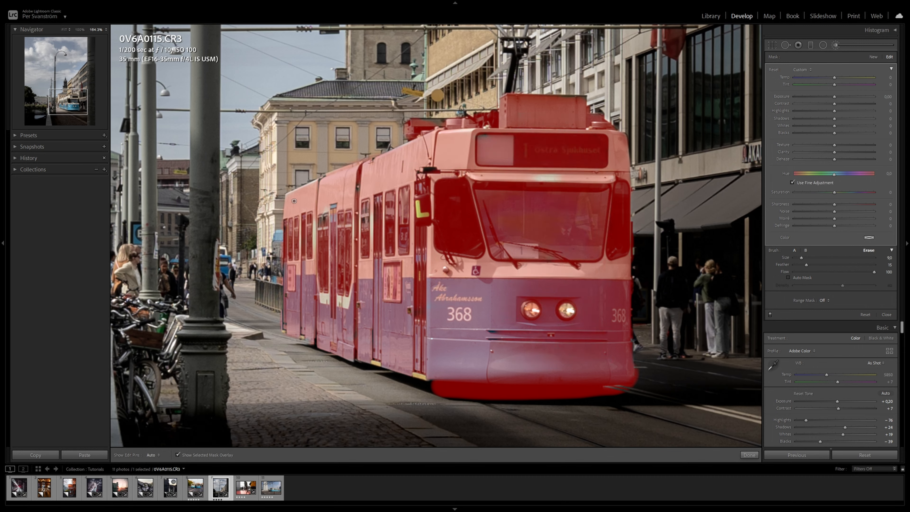
# Erase the brush spill beneath the tram's front bumper and hide the mask overlay.
pyautogui.moveTo(444, 410); pyautogui.dragTo(602, 403)
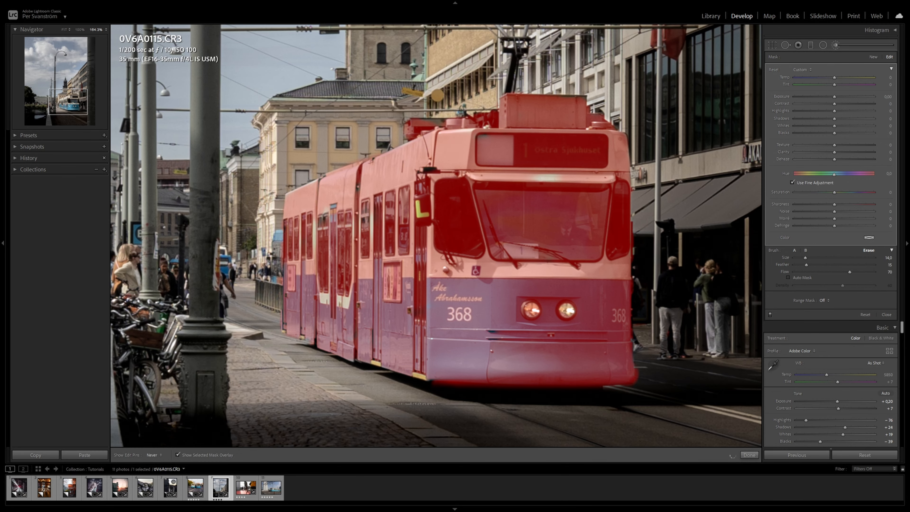
pyautogui.press('z')
pyautogui.press('o')
# Set the tram brush's exposure to 0.27, saturation to 24 and hue to 19.1.
pyautogui.moveTo(835, 96); pyautogui.dragTo(837, 96)
pyautogui.moveTo(837, 97); pyautogui.dragTo(837, 97)
pyautogui.moveTo(834, 192); pyautogui.dragTo(837, 174)
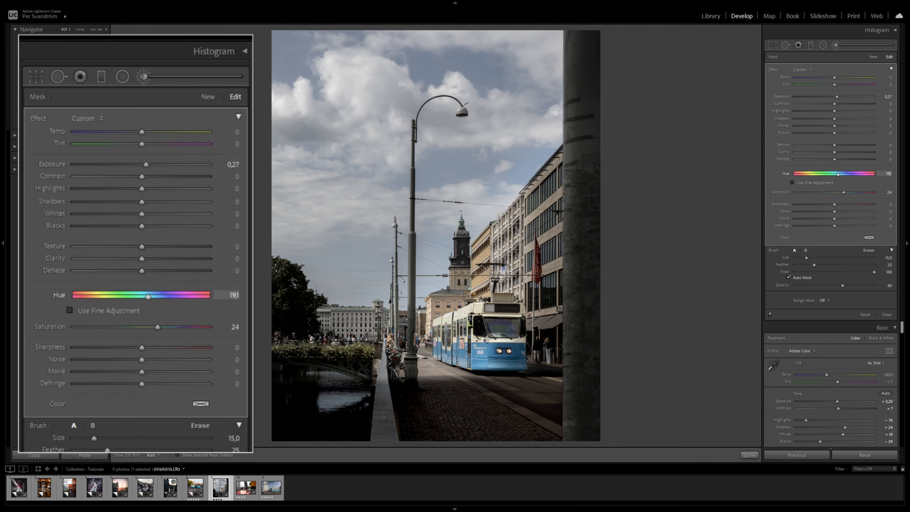
# Raise the tram brush's sharpness, texture and contrast, lower its highlights, and fine-tune its clarity and whites.
pyautogui.moveTo(834, 205); pyautogui.dragTo(845, 204)
pyautogui.moveTo(838, 152); pyautogui.dragTo(836, 152)
pyautogui.moveTo(834, 145); pyautogui.dragTo(837, 145)
pyautogui.moveTo(834, 111); pyautogui.dragTo(824, 111)
pyautogui.moveTo(835, 126); pyautogui.dragTo(837, 104)
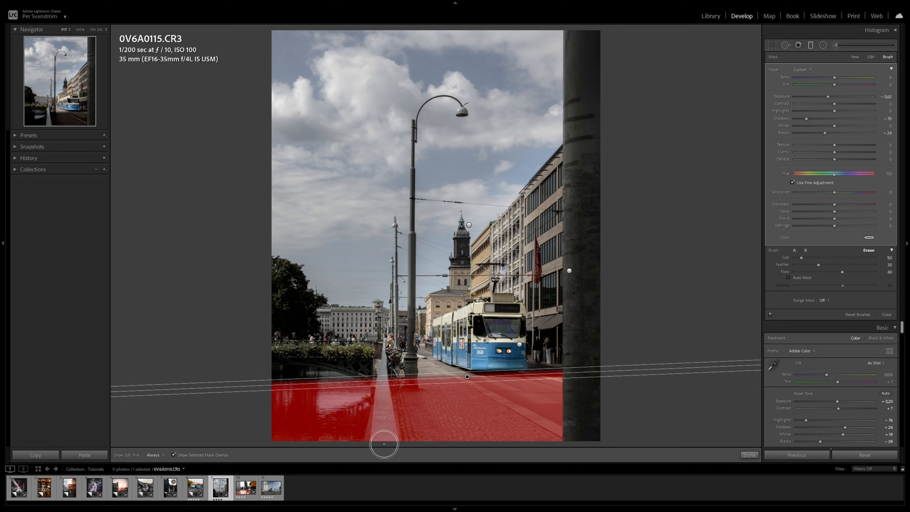
# Close the ground filter's mask, lower the sky gradient's exposure slightly and shift the gradient towards the buildings.
pyautogui.press('o')
pyautogui.click(749, 454)
pyautogui.click(810, 45)
pyautogui.click(469, 224)
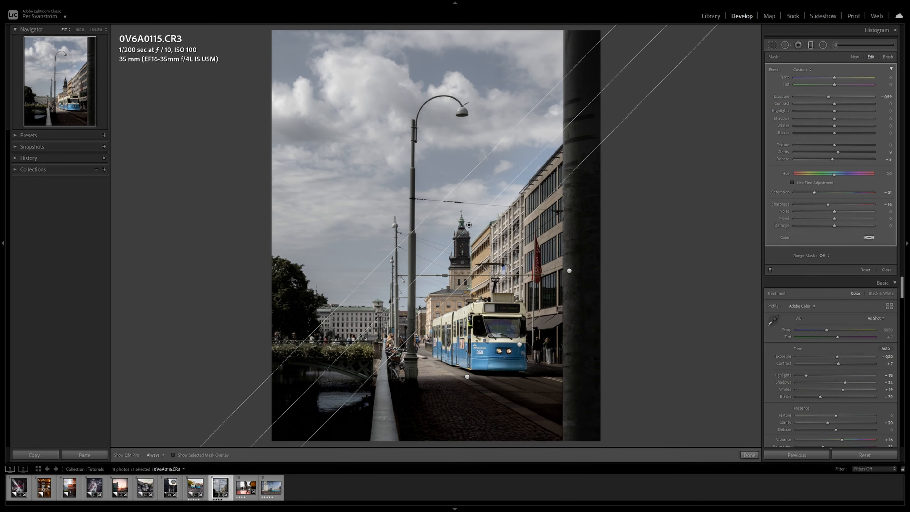
pyautogui.moveTo(828, 97); pyautogui.dragTo(825, 97)
pyautogui.moveTo(469, 224); pyautogui.dragTo(475, 233)
pyautogui.press('y')
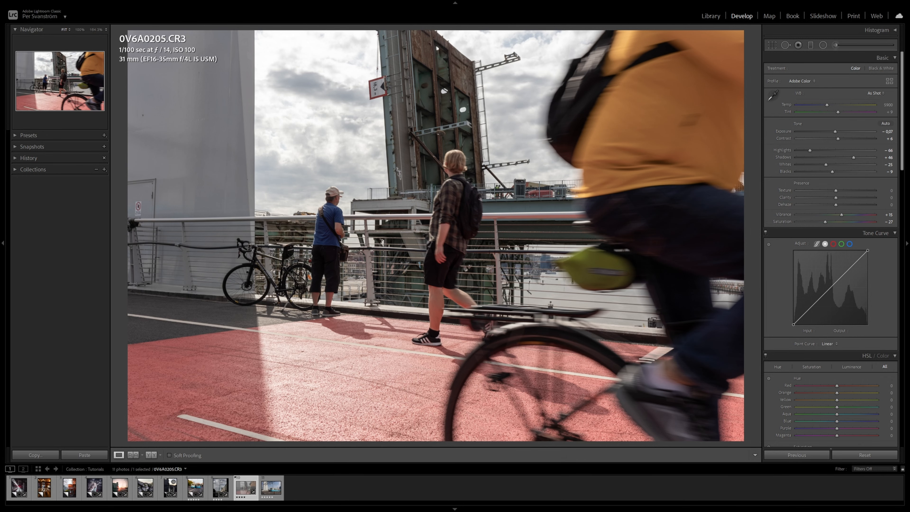
# Start cropping the cyclist photo and straighten it along the bridge railing.
pyautogui.click(772, 45)
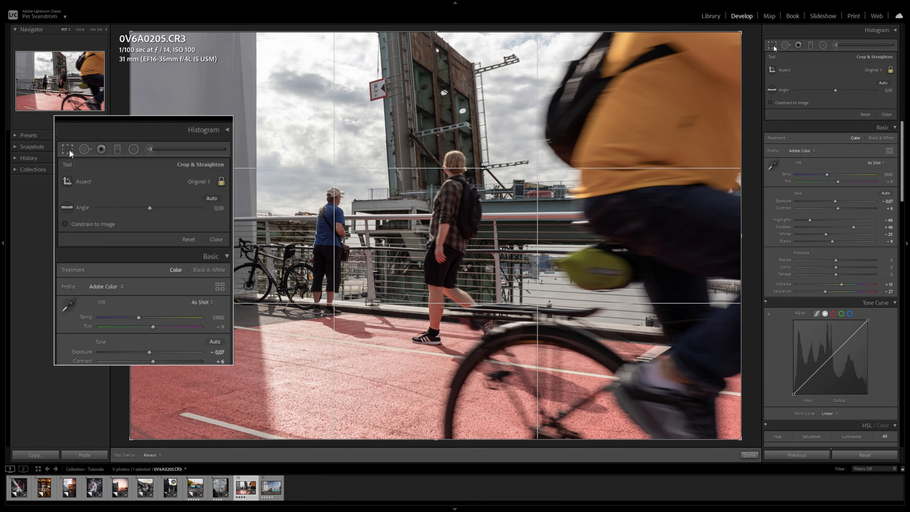
pyautogui.click(772, 91)
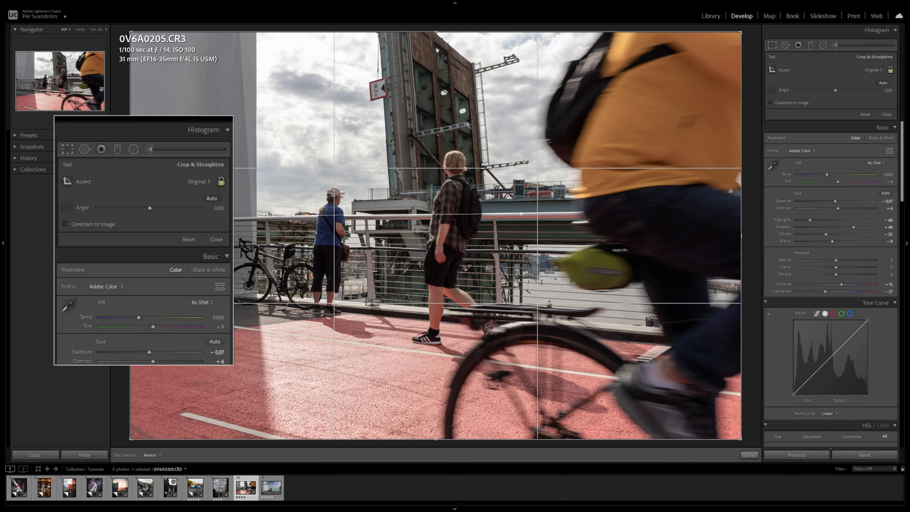
pyautogui.moveTo(522, 213); pyautogui.dragTo(521, 213)
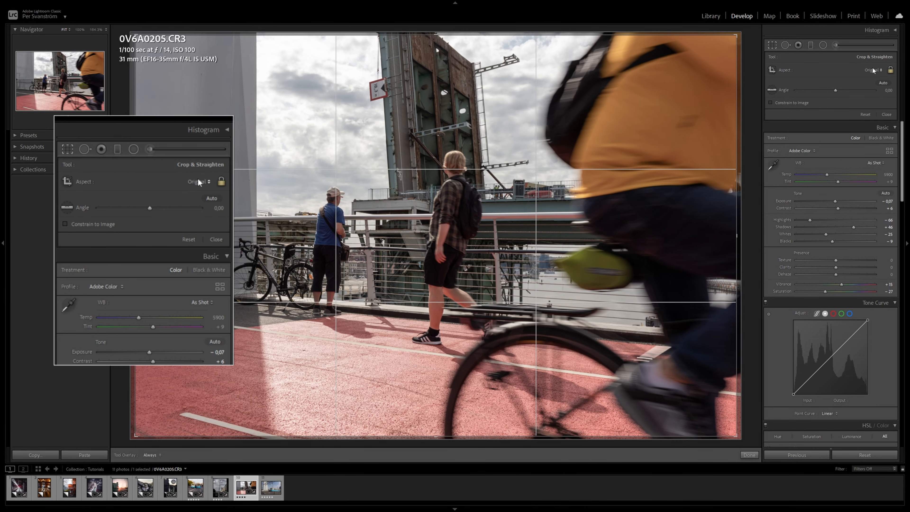
# Set the crop ratio to 4 x 5 / 8 x 10 and shrink the frame to a portrait around the two pedestrians.
pyautogui.click(873, 69)
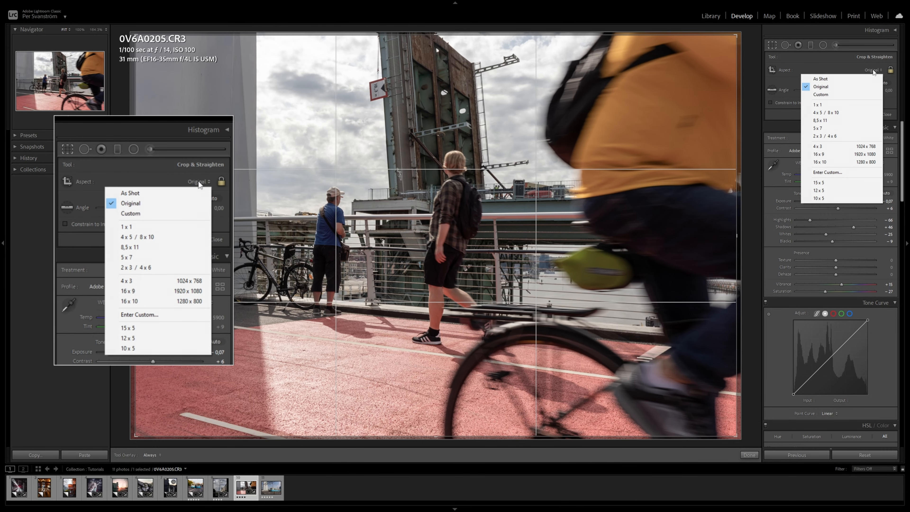
pyautogui.click(840, 112)
pyautogui.moveTo(686, 36); pyautogui.dragTo(401, 142)
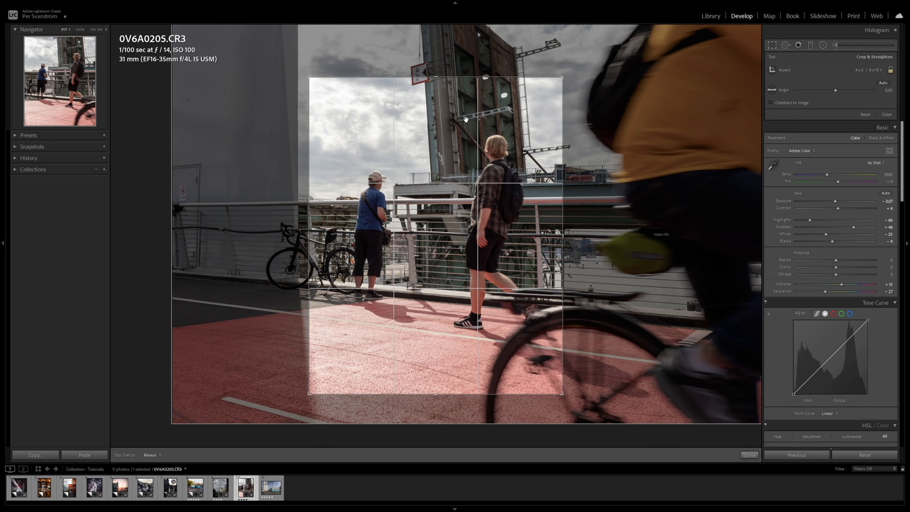
# Change the crop's aspect ratio to 16 x 10 and flip the frame to landscape orientation.
pyautogui.click(868, 70)
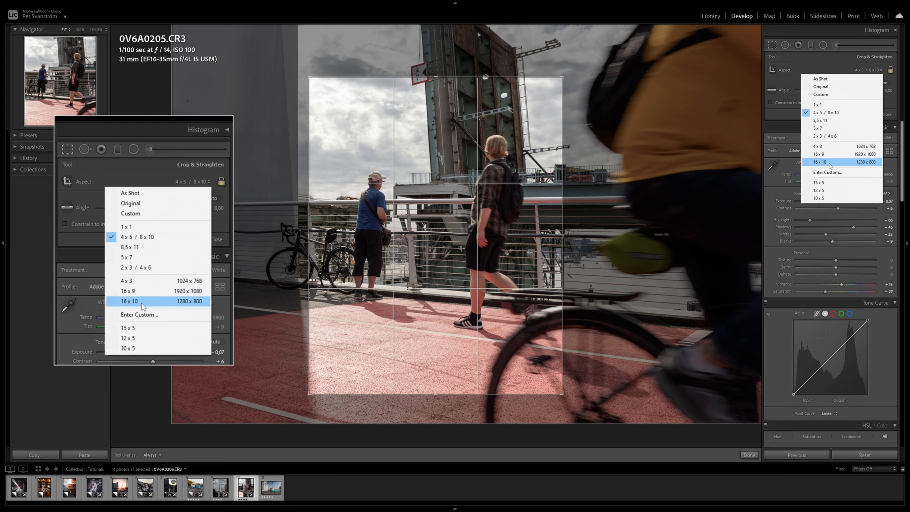
pyautogui.click(827, 171)
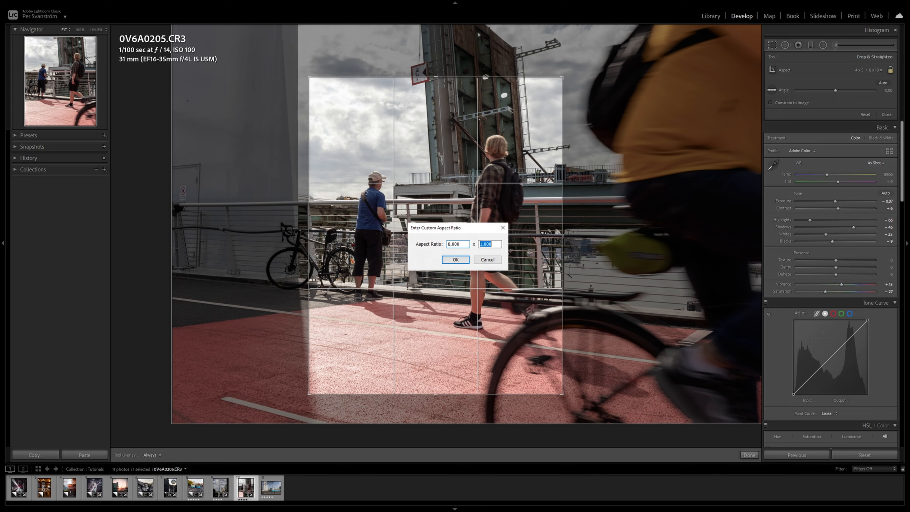
pyautogui.press('Return')
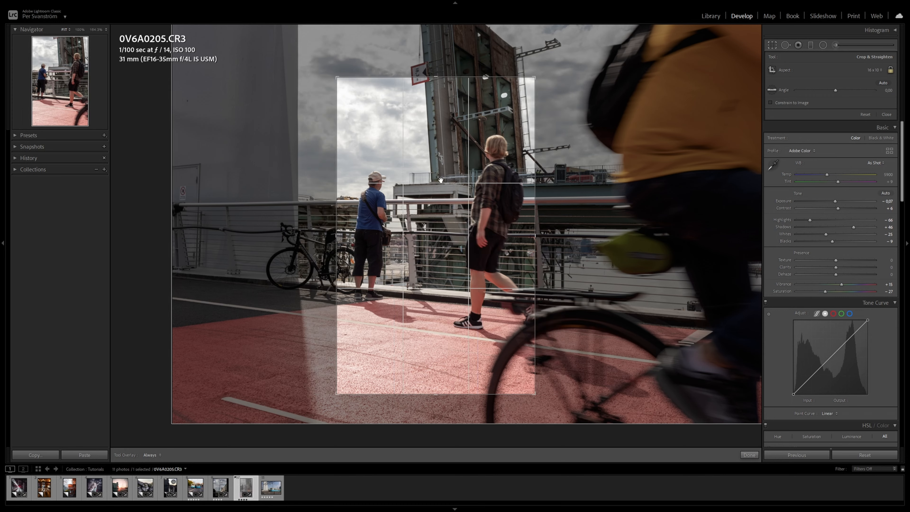
pyautogui.press('x')
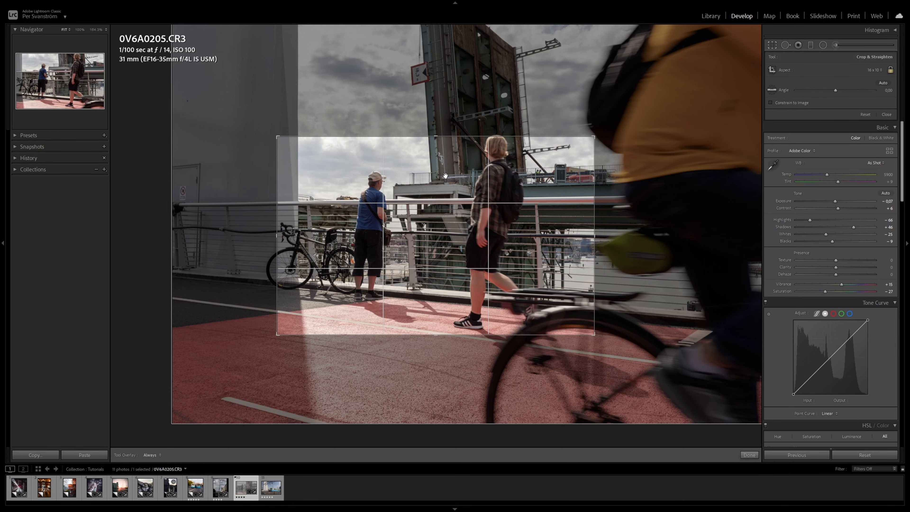
# Enlarge the 16 x 10 crop and reposition it around the pedestrians, the parked bicycle and the cyclist.
pyautogui.moveTo(594, 137); pyautogui.dragTo(720, 55)
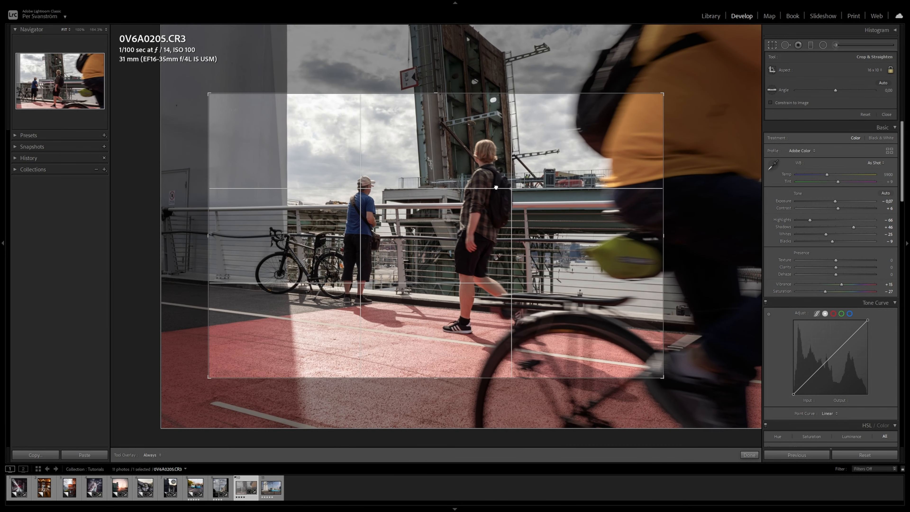
pyautogui.moveTo(663, 377); pyautogui.dragTo(706, 405)
pyautogui.moveTo(342, 187); pyautogui.dragTo(366, 188)
pyautogui.moveTo(176, 74); pyautogui.dragTo(188, 81)
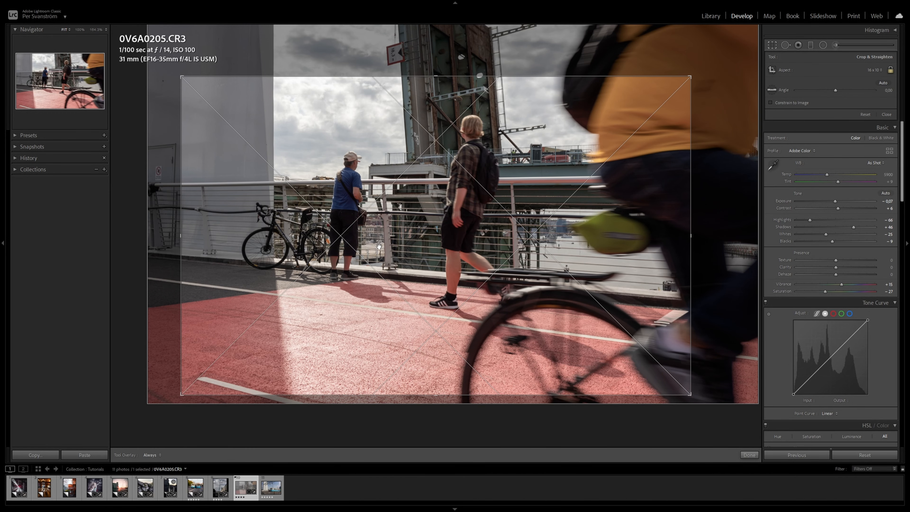
# Cycle the crop guide overlay to the golden spiral and change the spiral's orientation.
pyautogui.press('o')
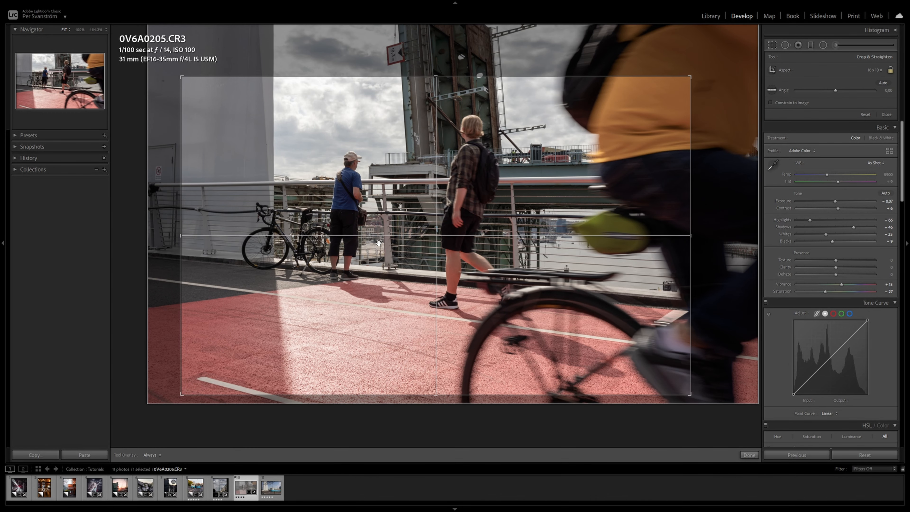
pyautogui.press('o')
pyautogui.press('o')
pyautogui.press('o')
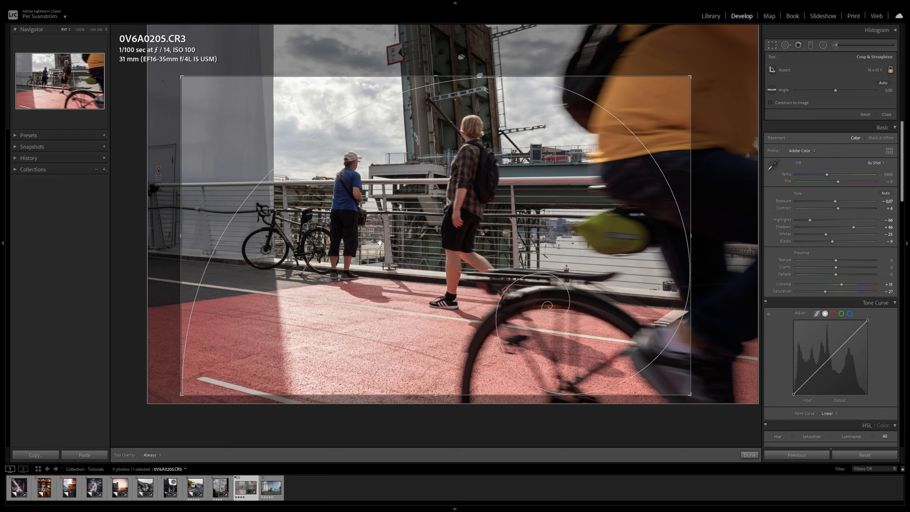
pyautogui.hotkey('shift', 'o')
pyautogui.hotkey('shift', 'o')
pyautogui.hotkey('shift', 'o')
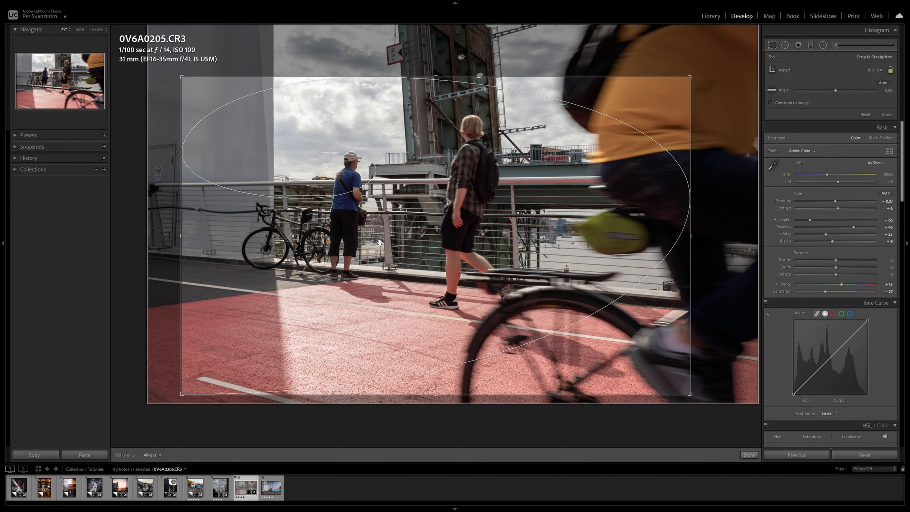
# Cycle the crop guide overlay past the thirds grid to the diagonal guides.
pyautogui.press('o')
pyautogui.press('o')
pyautogui.press('o')
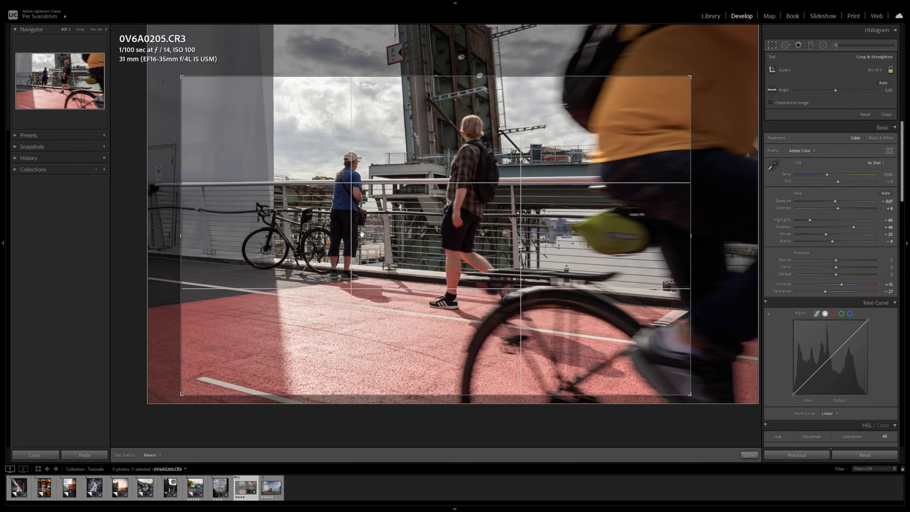
pyautogui.press('o')
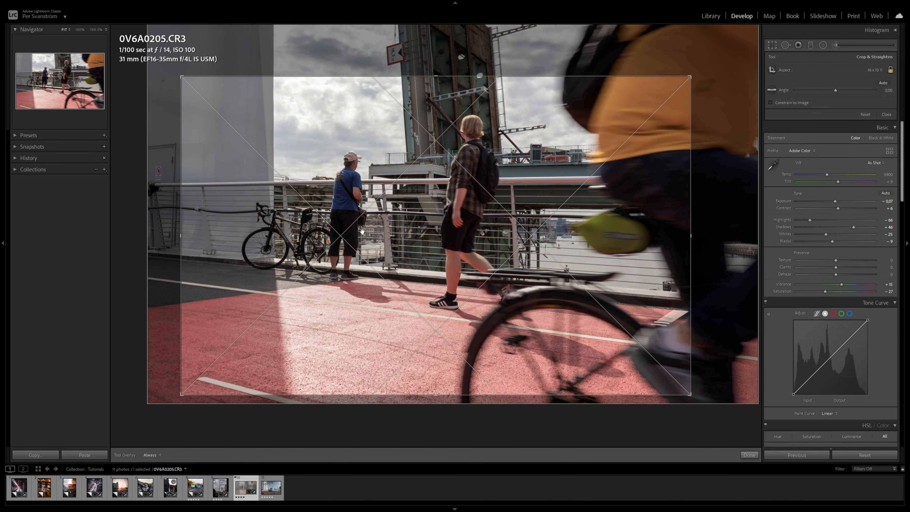
# Tighten and reposition the 16 x 10 crop around the pedestrians and cyclist using the golden ratio overlay.
pyautogui.moveTo(182, 77); pyautogui.dragTo(195, 83)
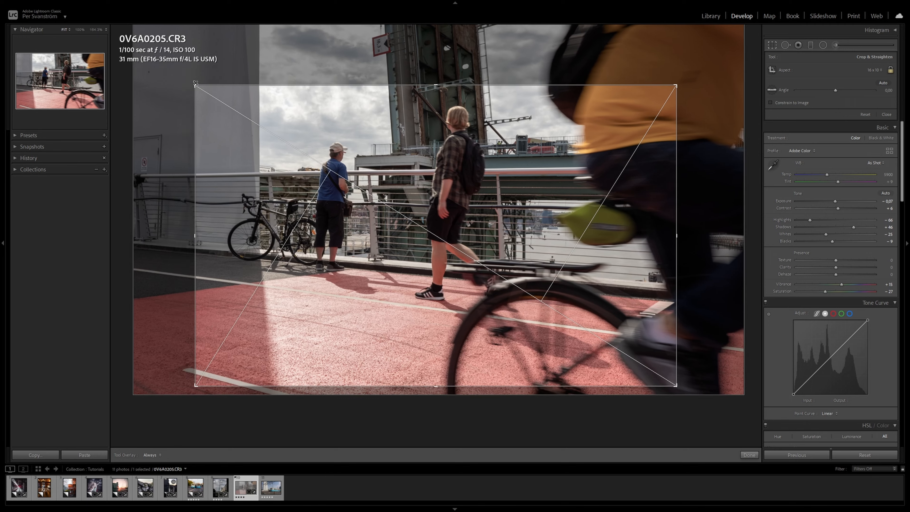
pyautogui.press('o')
pyautogui.press('o')
pyautogui.press('o')
pyautogui.press('o')
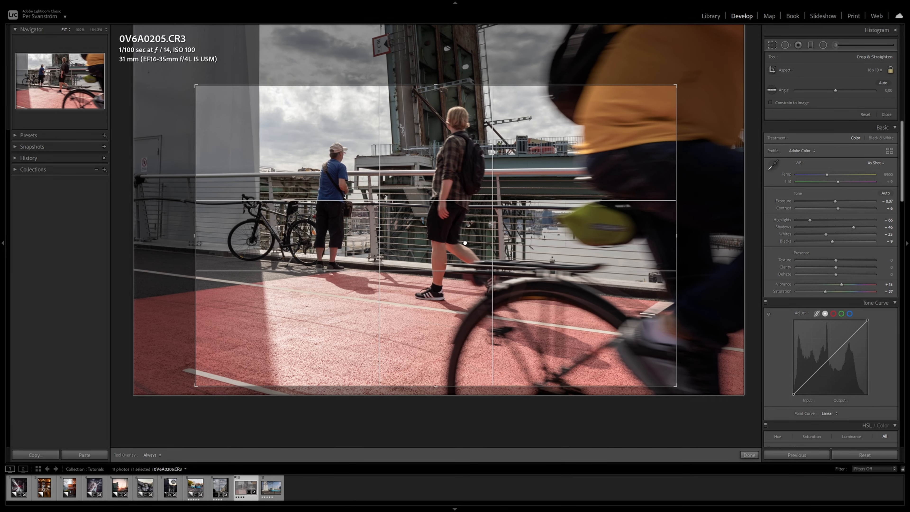
pyautogui.press('o')
pyautogui.moveTo(607, 126); pyautogui.dragTo(613, 128)
pyautogui.moveTo(195, 86); pyautogui.dragTo(208, 94)
pyautogui.moveTo(348, 131); pyautogui.dragTo(365, 133)
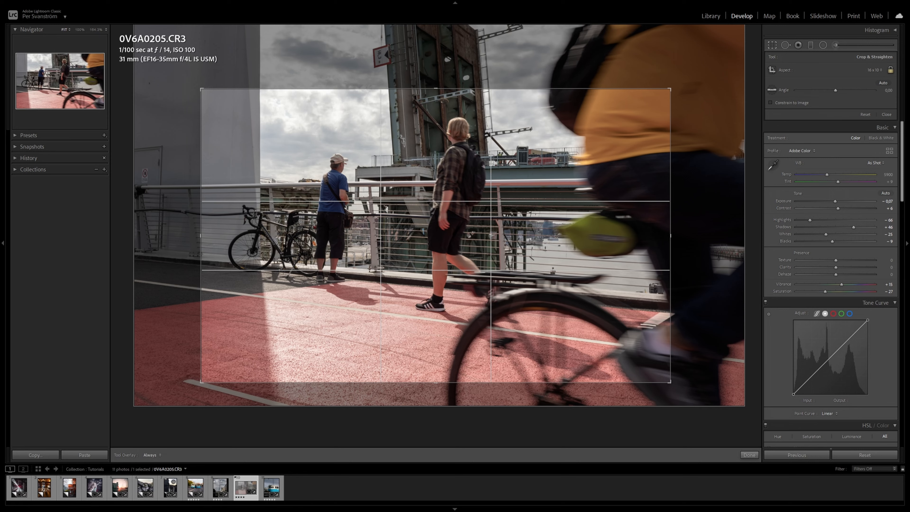
# Review which crop guide overlays are included in cycling and accept the list with all overlays enabled.
pyautogui.click(87, 4)
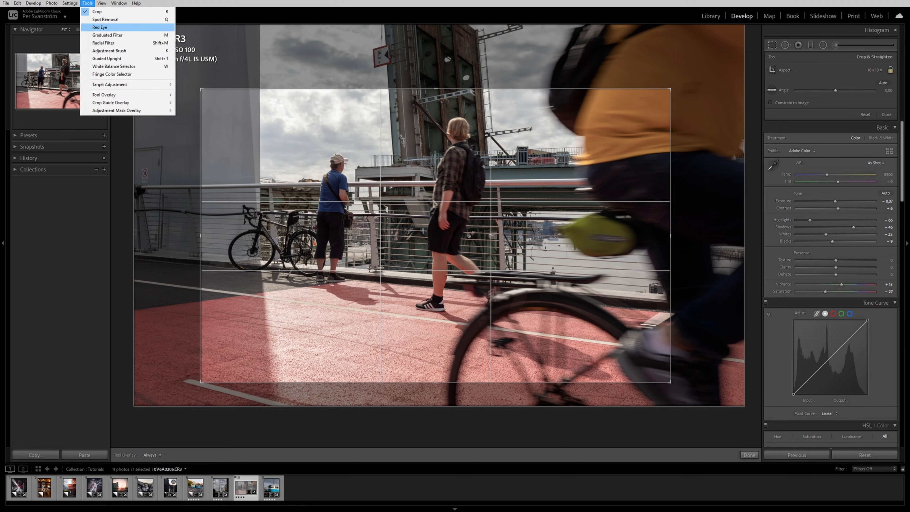
pyautogui.moveTo(111, 103)
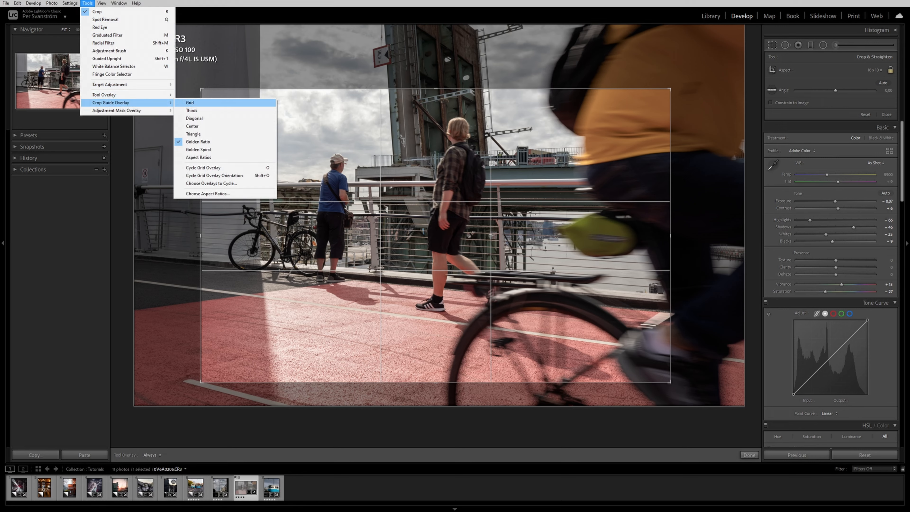
pyautogui.press('Down')
pyautogui.press('Down')
pyautogui.press('Down')
pyautogui.press('Down')
pyautogui.press('Down')
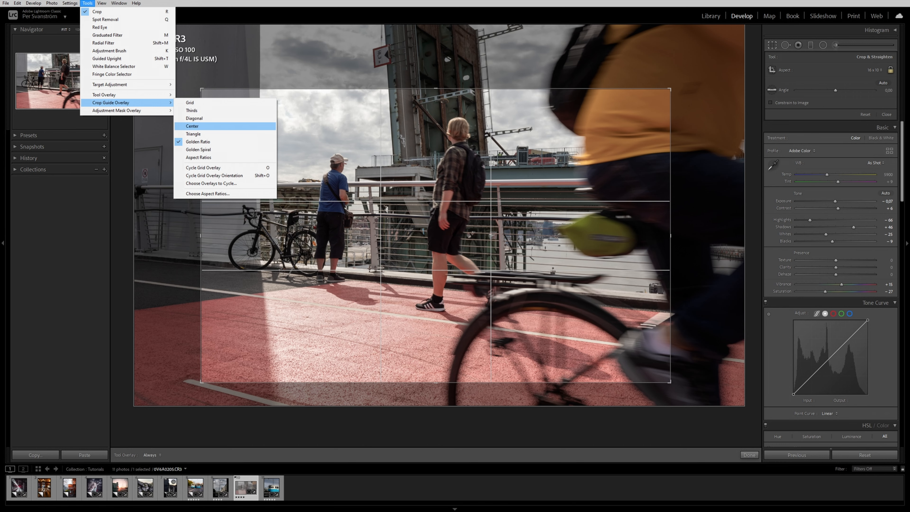
pyautogui.press('Down')
pyautogui.press('Down')
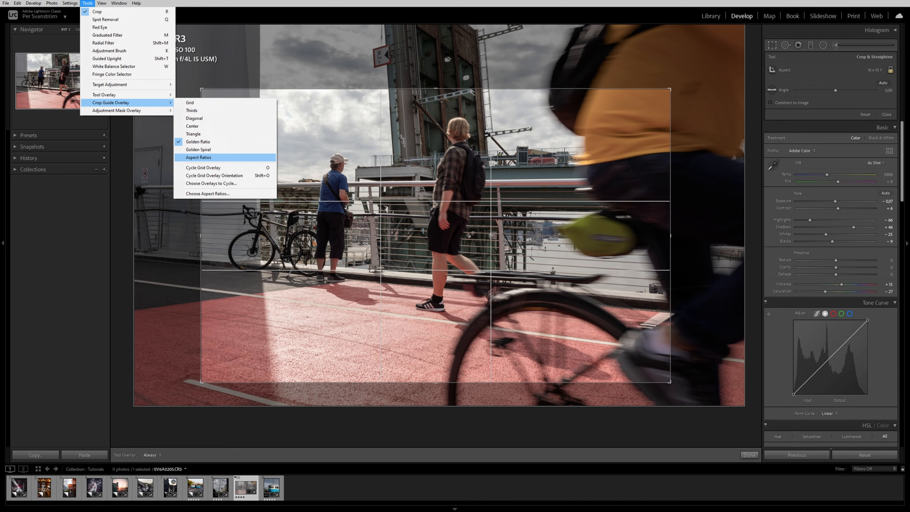
pyautogui.press('Down')
pyautogui.press('Down')
pyautogui.press('Down')
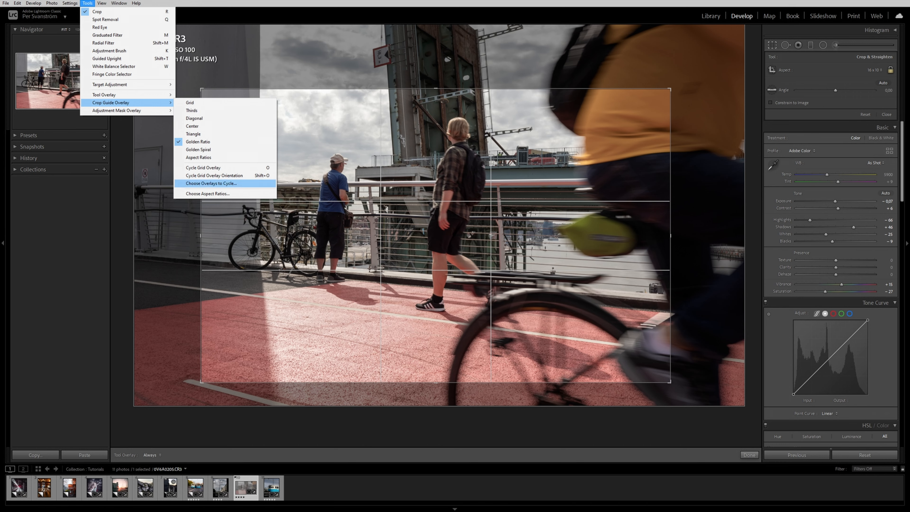
pyautogui.press('Return')
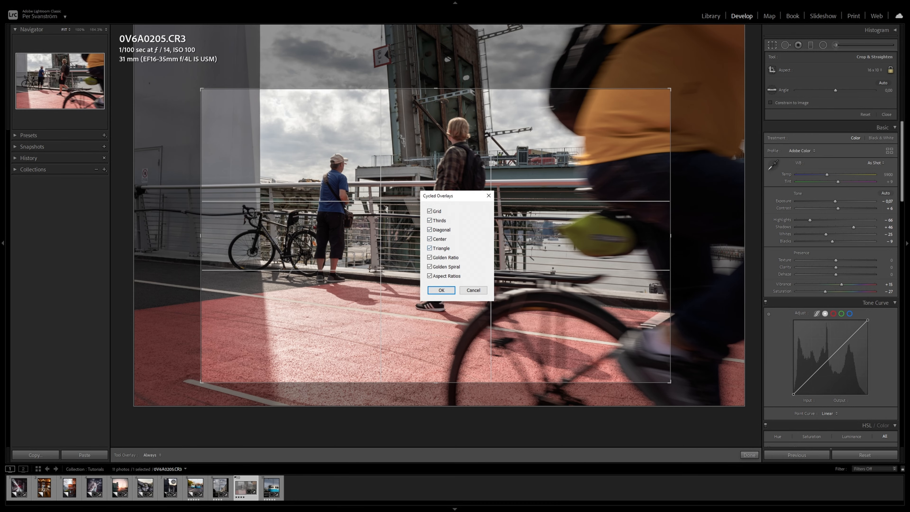
pyautogui.press('Return')
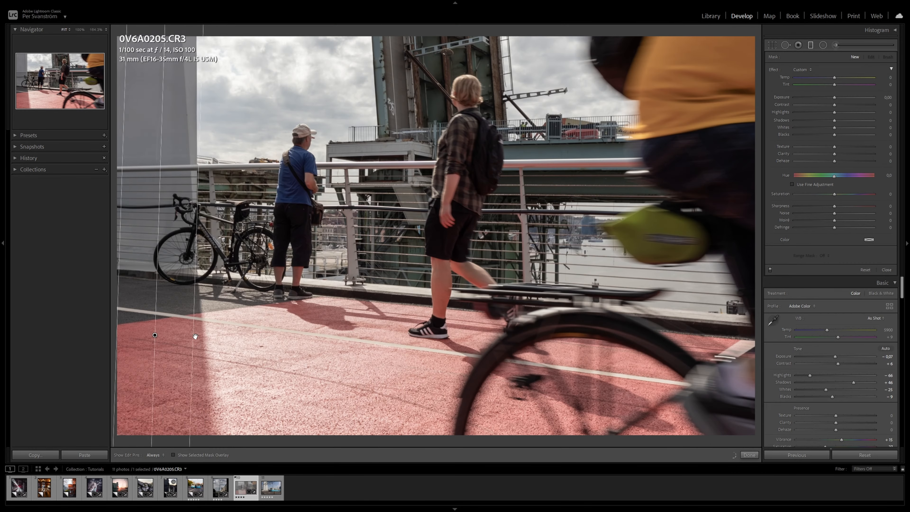
# Draw a graduated filter over the shaded wall and pavement at the photo's left side, with exposure -1.06 and shadows -31.
pyautogui.moveTo(195, 337); pyautogui.dragTo(201, 328)
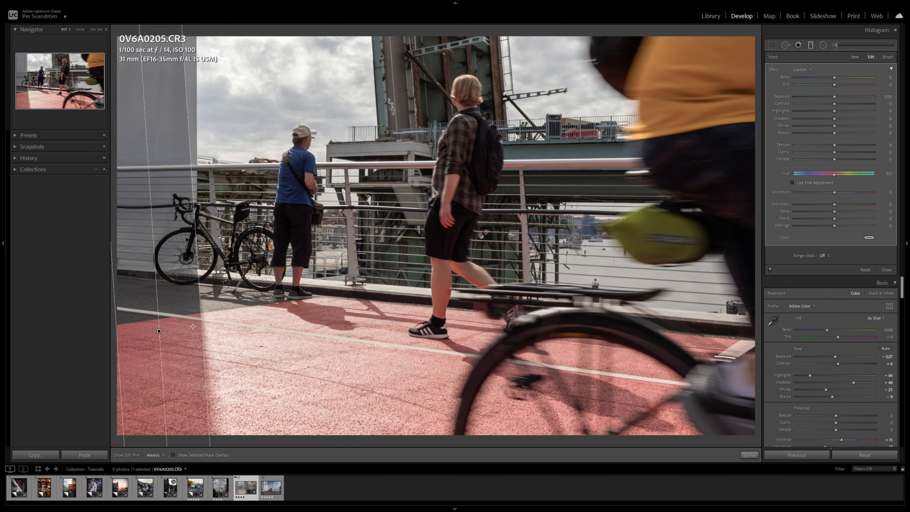
pyautogui.moveTo(116, 343); pyautogui.dragTo(202, 328)
pyautogui.moveTo(834, 97)
pyautogui.mouseDown()
pyautogui.moveTo(823, 97)
pyautogui.moveTo(818, 119)
pyautogui.moveTo(832, 133)
pyautogui.mouseUp()
# Add graduated filters with the same darkening settings over the cyclist at the photo's right side and over the foreground pavement.
pyautogui.moveTo(742, 141); pyautogui.dragTo(506, 162)
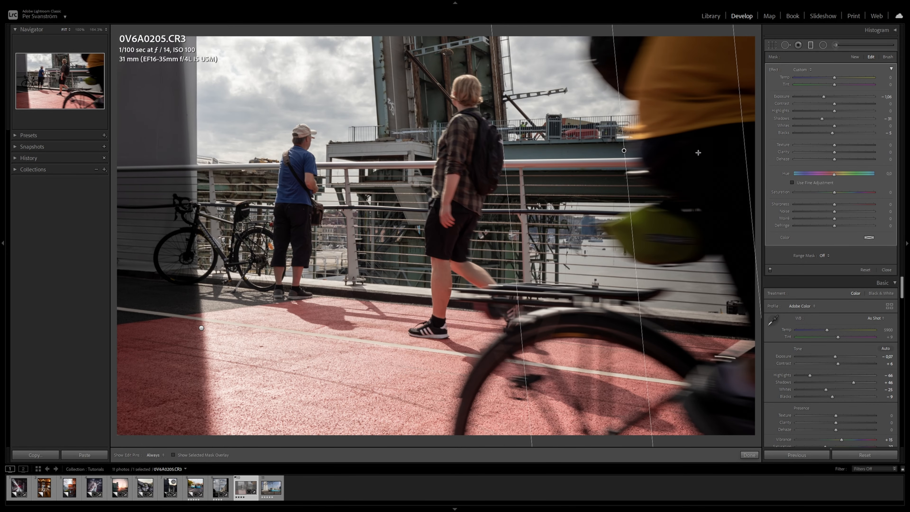
pyautogui.moveTo(745, 158); pyautogui.dragTo(599, 178)
pyautogui.moveTo(333, 441); pyautogui.dragTo(348, 340)
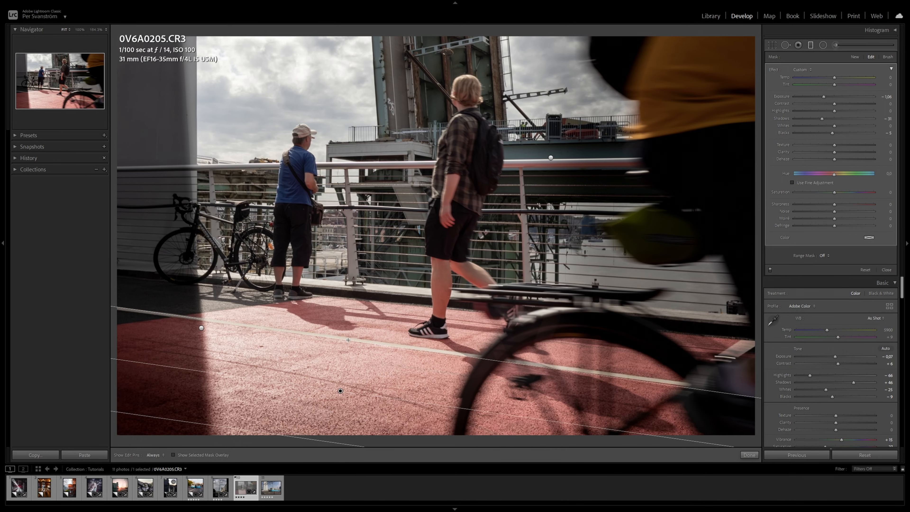
pyautogui.moveTo(335, 387); pyautogui.dragTo(363, 341)
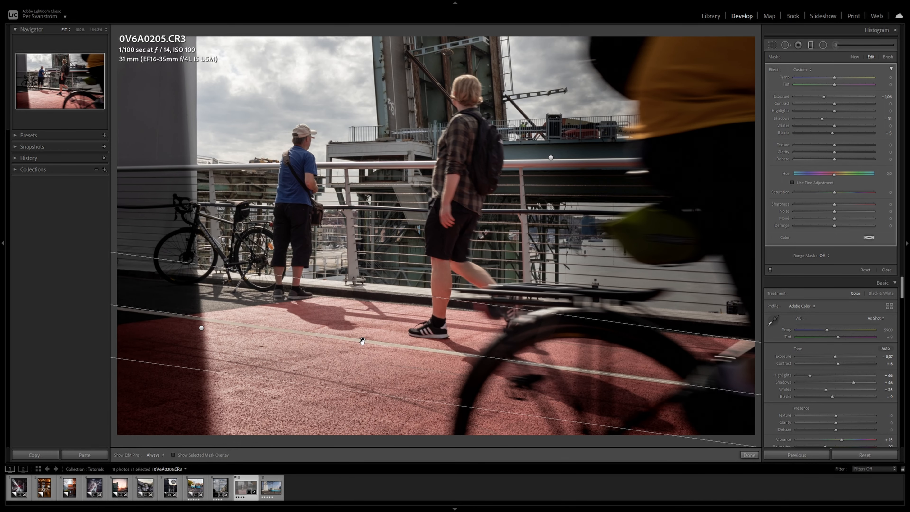
# Display the foreground filter's mask and erase it with the brush over the shaded pavement and the bicycle wheel.
pyautogui.hotkey('shift', 't')
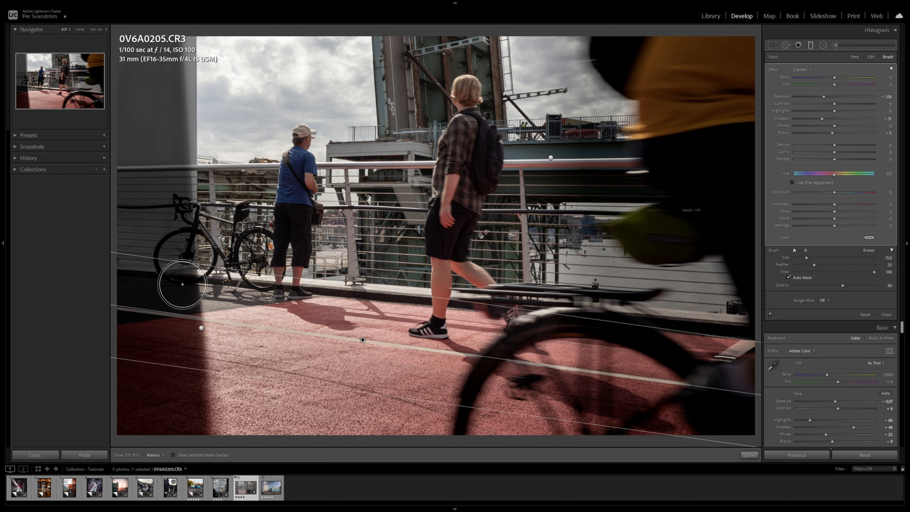
pyautogui.scroll(4, 169, 287)
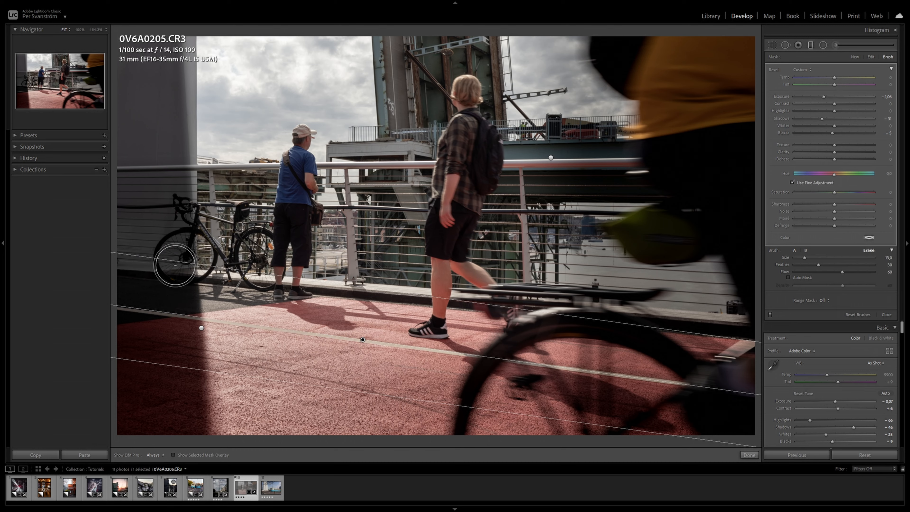
pyautogui.moveTo(192, 432)
pyautogui.mouseDown()
pyautogui.moveTo(124, 426)
pyautogui.moveTo(133, 391)
pyautogui.mouseUp()
pyautogui.press('o')
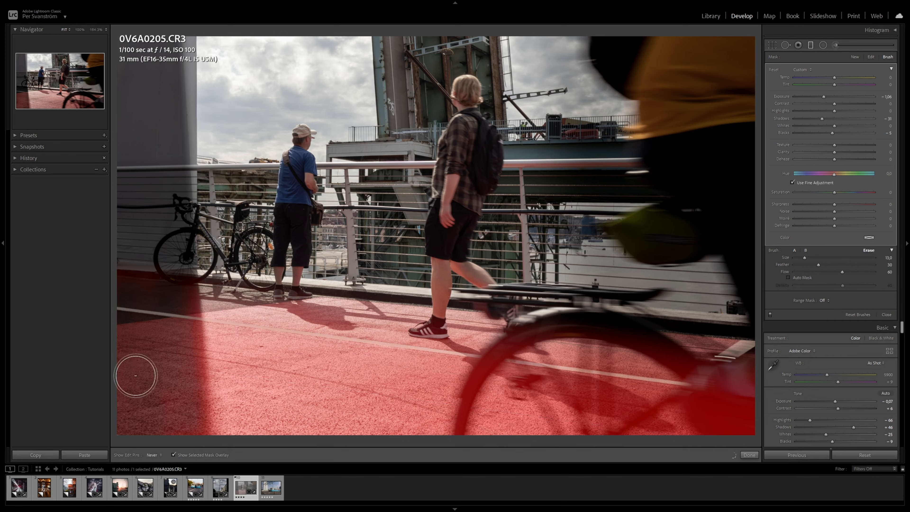
pyautogui.press('h')
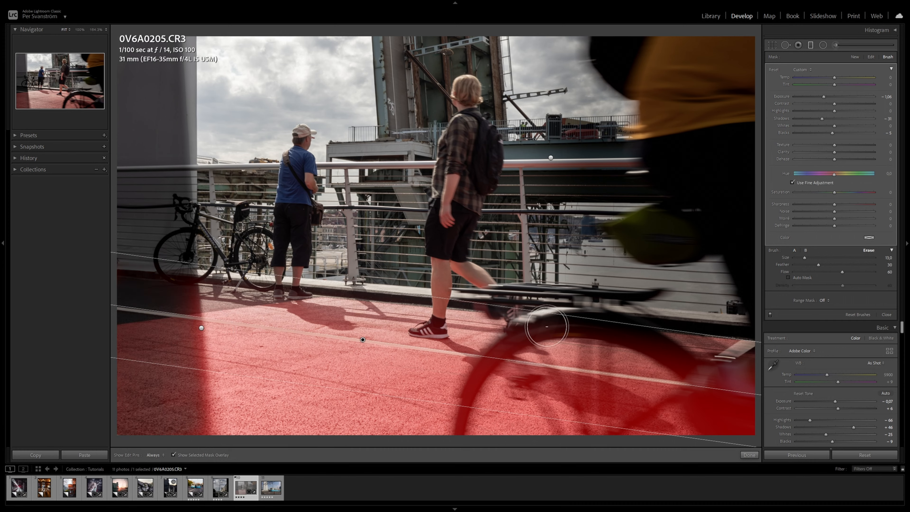
pyautogui.moveTo(531, 323)
pyautogui.mouseDown()
pyautogui.moveTo(823, 375)
pyautogui.moveTo(678, 447)
pyautogui.moveTo(569, 347)
pyautogui.moveTo(523, 350)
pyautogui.moveTo(574, 407)
pyautogui.moveTo(591, 319)
pyautogui.moveTo(662, 346)
pyautogui.mouseUp()
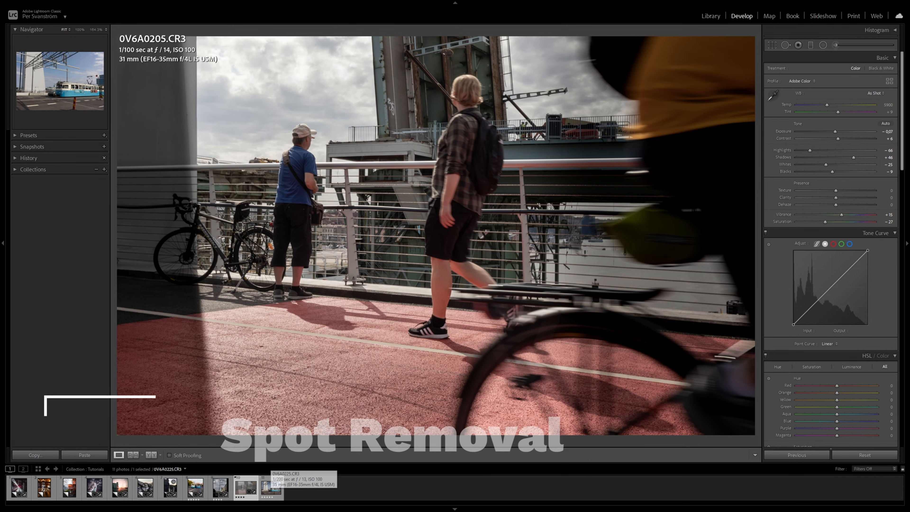
# Start cropping the tram photo 0V6A0225.CR3 to a 4 x 5 / 8 x 10 portrait around the tram's front.
pyautogui.click(271, 487)
pyautogui.press('r')
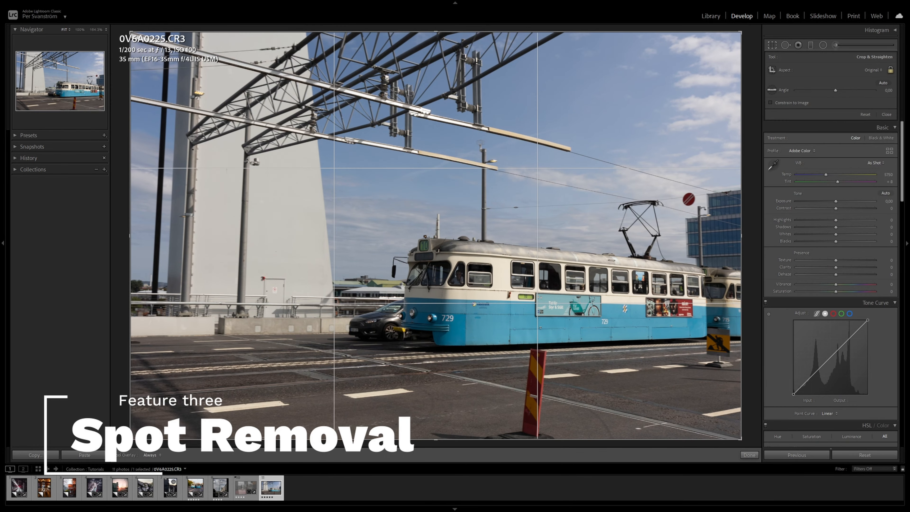
pyautogui.click(826, 112)
pyautogui.moveTo(690, 32); pyautogui.dragTo(558, 83)
pyautogui.moveTo(494, 215); pyautogui.dragTo(339, 226)
# Fine-tune the size and position of the portrait crop around the tram's front using the guide overlay.
pyautogui.press('o')
pyautogui.press('o')
pyautogui.moveTo(313, 82); pyautogui.dragTo(319, 90)
pyautogui.moveTo(358, 144); pyautogui.dragTo(364, 149)
pyautogui.moveTo(552, 90); pyautogui.dragTo(550, 93)
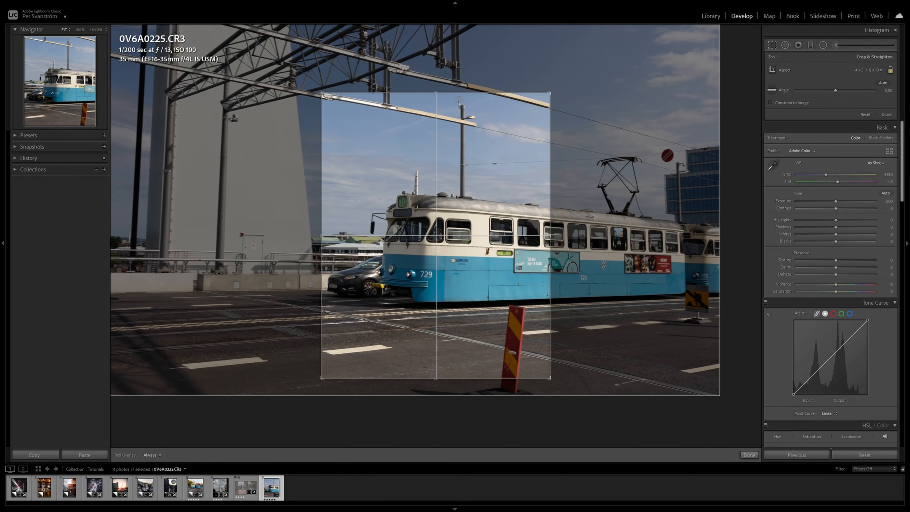
pyautogui.moveTo(465, 179); pyautogui.dragTo(464, 177)
# Cycle the crop guide overlay to the thirds grid to check the composition, and apply the tram crop.
pyautogui.press('o')
pyautogui.press('o')
pyautogui.press('o')
pyautogui.press('o')
pyautogui.press('o')
pyautogui.press('o')
pyautogui.press('o')
pyautogui.press('o')
pyautogui.press('o')
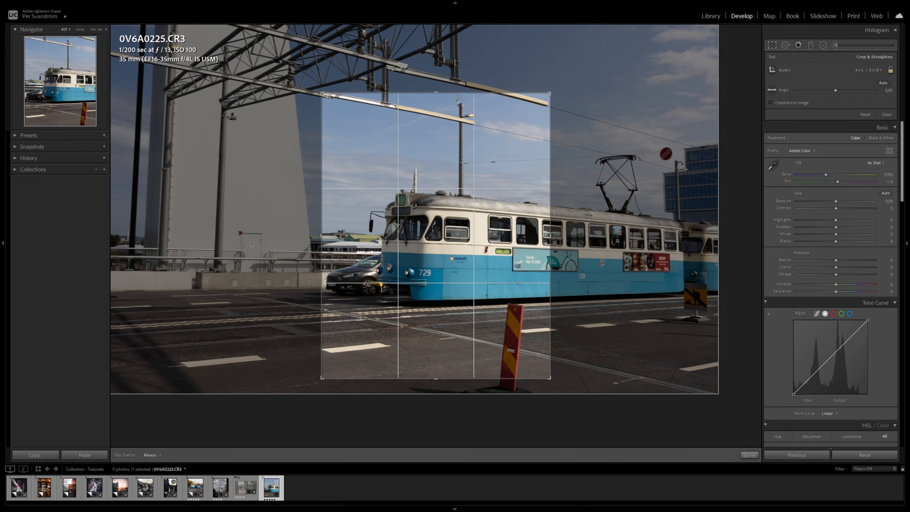
pyautogui.press('o')
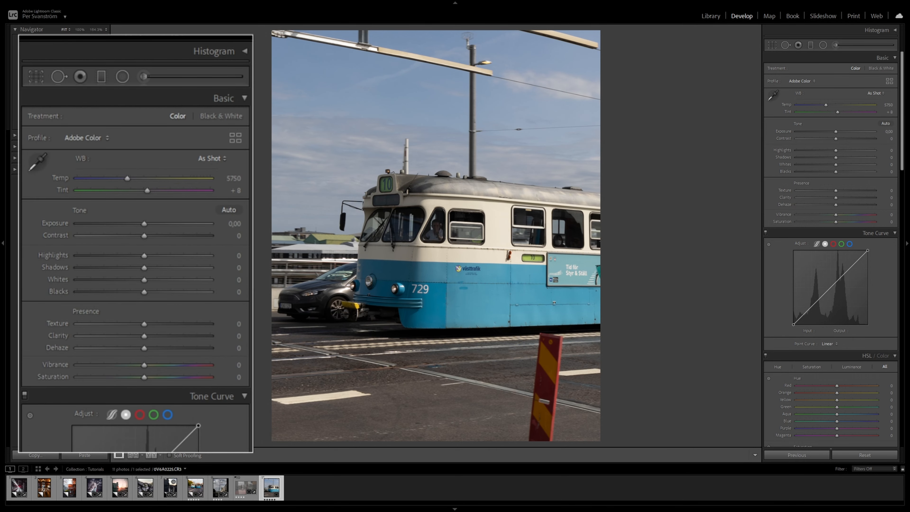
# Remove the overhead beam in the photo's upper right corner by cloning sky over it with Spot Removal.
pyautogui.press('q')
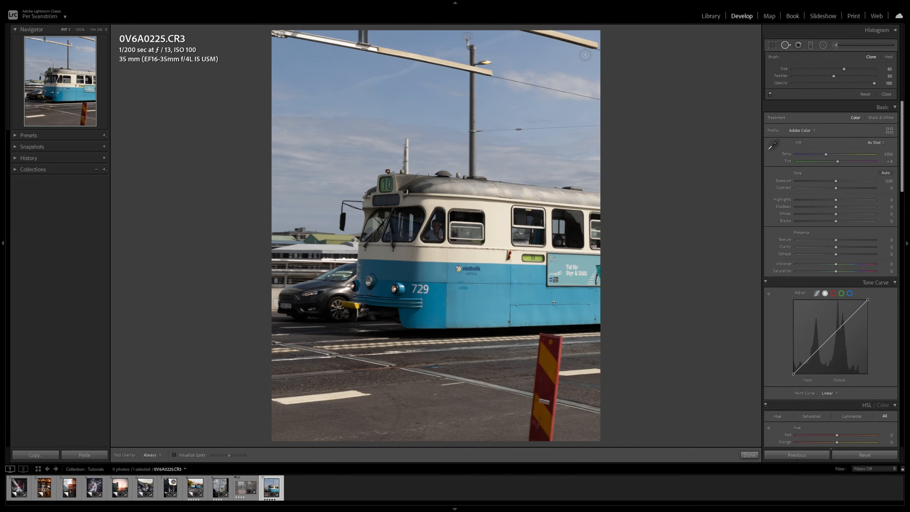
pyautogui.press('z')
pyautogui.moveTo(577, 57); pyautogui.dragTo(568, 220)
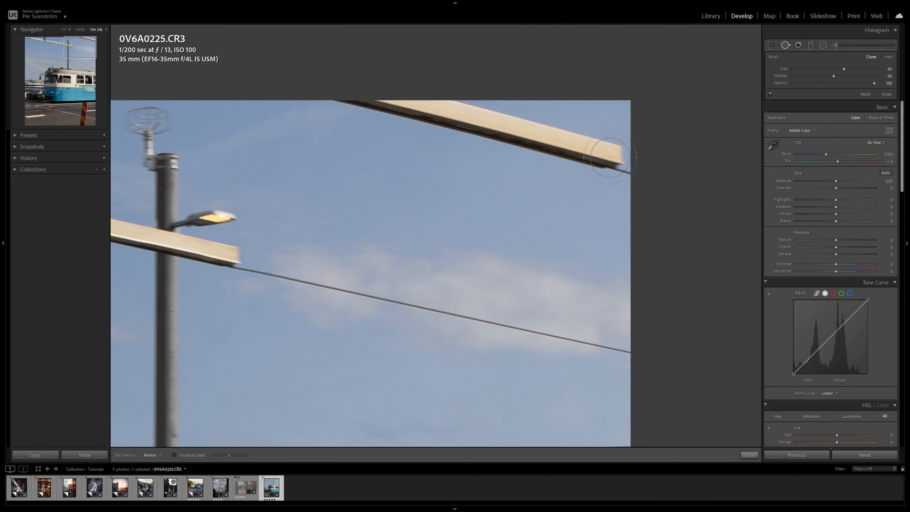
pyautogui.moveTo(625, 161); pyautogui.dragTo(480, 130)
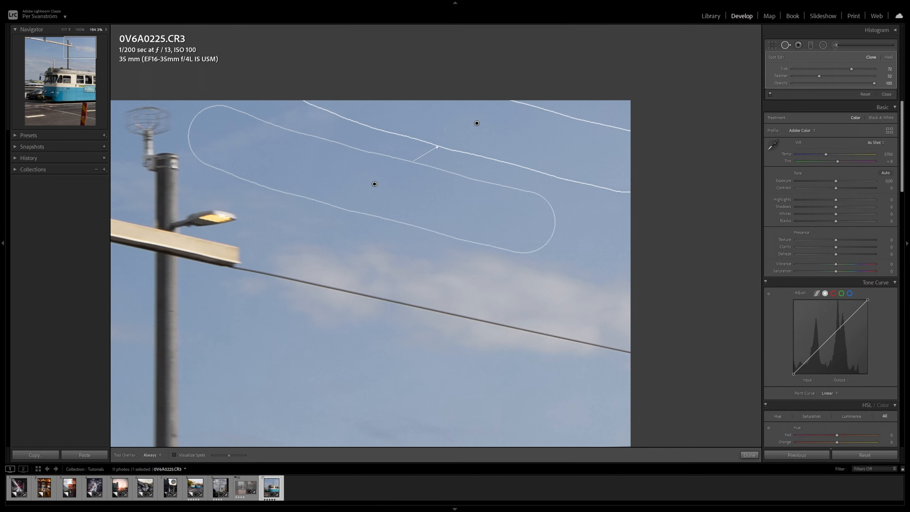
pyautogui.press('Escape')
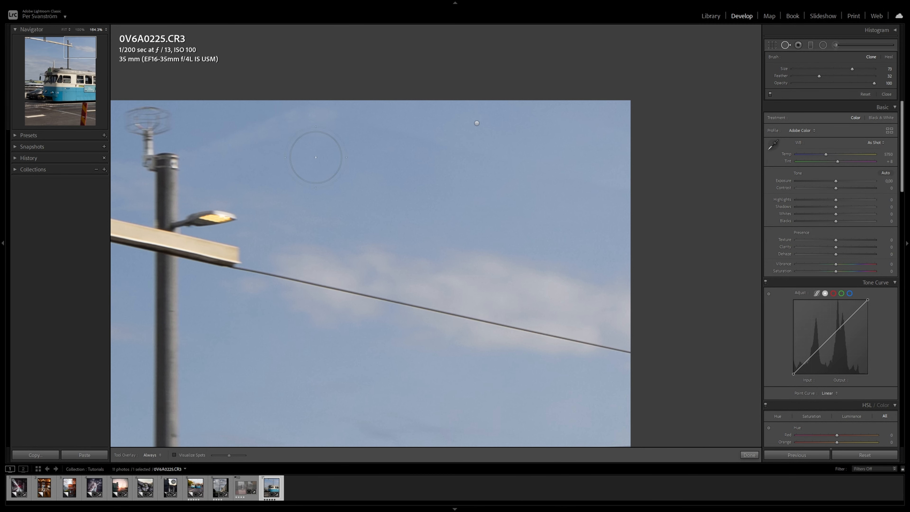
# Clone a second sky patch near the photo's upper edge beside the lamp post and reposition its source and target areas.
pyautogui.moveTo(297, 120); pyautogui.dragTo(320, 111)
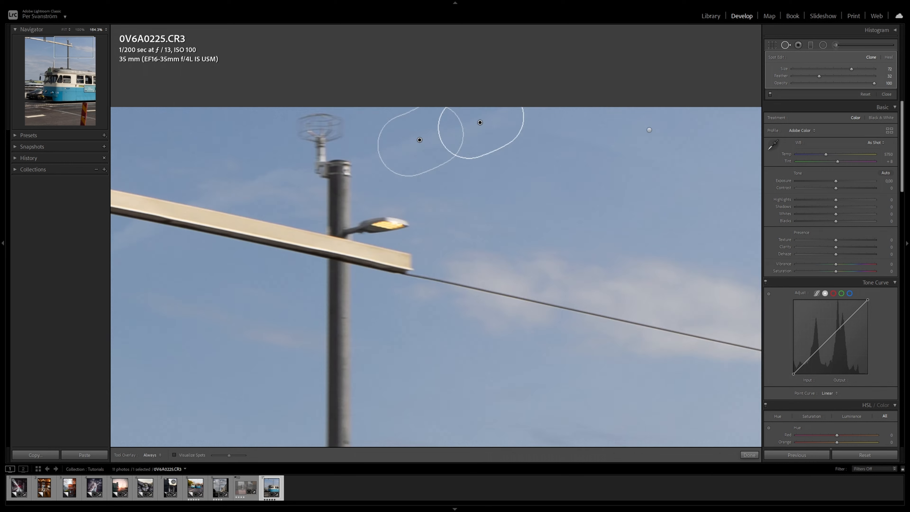
pyautogui.moveTo(419, 140)
pyautogui.mouseDown()
pyautogui.moveTo(416, 147)
pyautogui.moveTo(492, 198)
pyautogui.moveTo(587, 137)
pyautogui.moveTo(315, 173)
pyautogui.moveTo(414, 146)
pyautogui.mouseUp()
pyautogui.moveTo(480, 123)
pyautogui.mouseDown()
pyautogui.moveTo(482, 262)
pyautogui.moveTo(421, 263)
pyautogui.moveTo(478, 124)
pyautogui.mouseUp()
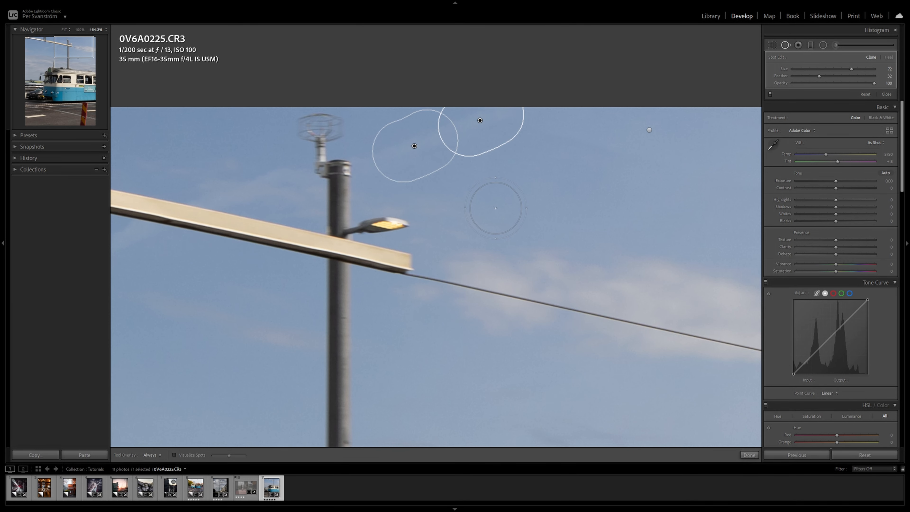
pyautogui.press('z')
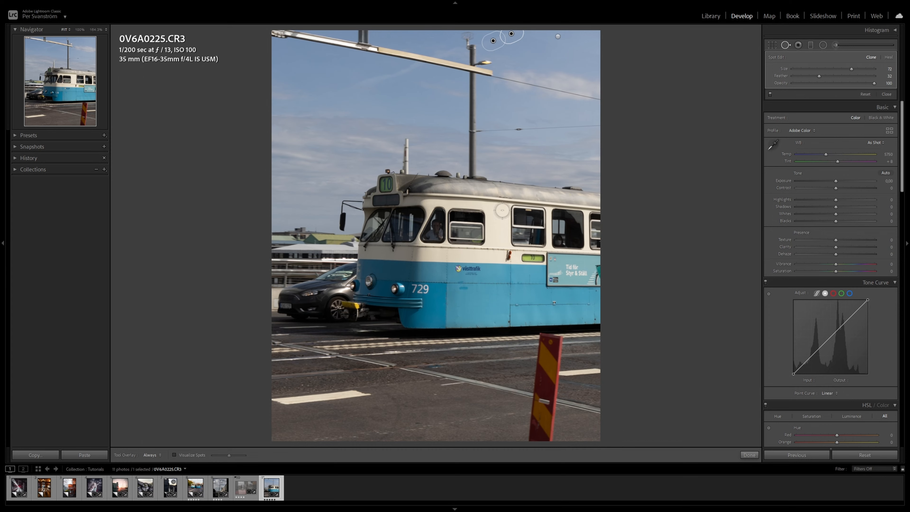
# Clone asphalt over the left side of the striped warning post's upper half and align the source with the road lines.
pyautogui.press('Escape')
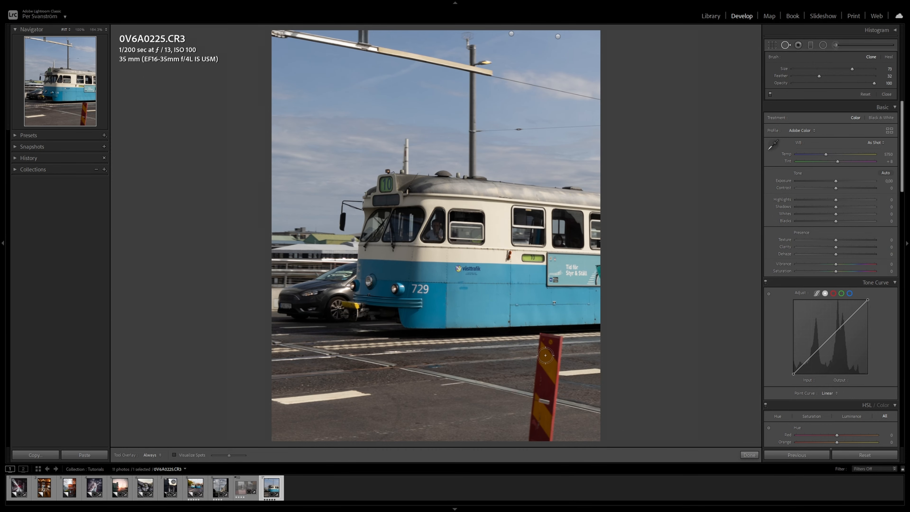
pyautogui.press('z')
pyautogui.moveTo(477, 315); pyautogui.dragTo(409, 173)
pyautogui.moveTo(469, 152); pyautogui.dragTo(444, 323)
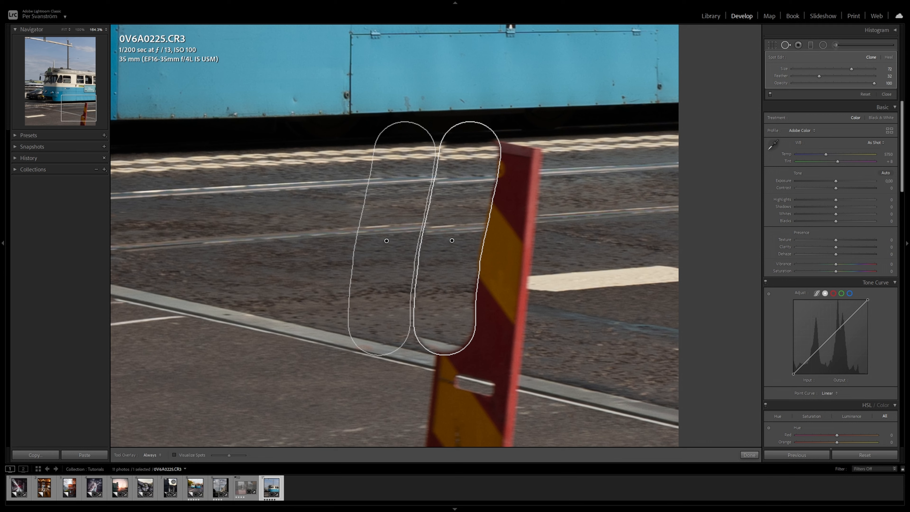
pyautogui.moveTo(386, 240); pyautogui.dragTo(381, 244)
# Clone road over the top of the warning post and rebuild the thin rail line there from a source farther along it.
pyautogui.moveTo(519, 156)
pyautogui.mouseDown()
pyautogui.moveTo(507, 244)
pyautogui.moveTo(495, 249)
pyautogui.mouseUp()
pyautogui.moveTo(490, 367); pyautogui.dragTo(413, 209)
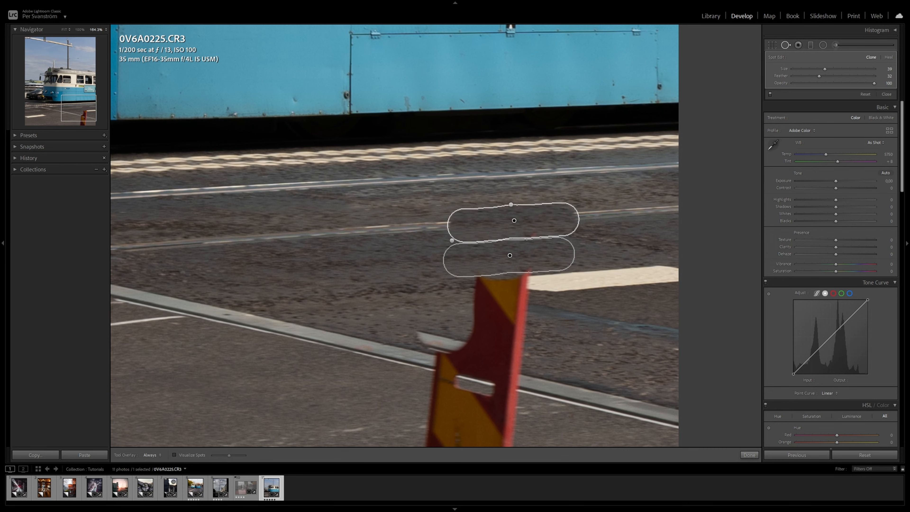
pyautogui.moveTo(510, 255); pyautogui.dragTo(620, 213)
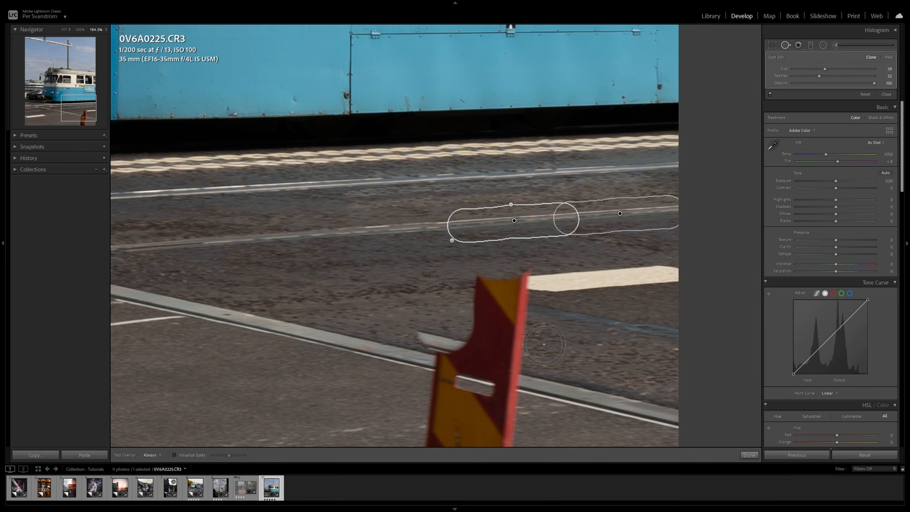
# Rebuild the grey rail strip across the warning post and clone asphalt over the leftover piece of post above it.
pyautogui.moveTo(409, 362)
pyautogui.mouseDown()
pyautogui.moveTo(455, 367)
pyautogui.moveTo(423, 342)
pyautogui.mouseUp()
pyautogui.moveTo(431, 430); pyautogui.dragTo(376, 351)
pyautogui.moveTo(541, 384)
pyautogui.mouseDown()
pyautogui.moveTo(485, 375)
pyautogui.moveTo(481, 356)
pyautogui.moveTo(506, 367)
pyautogui.mouseUp()
pyautogui.moveTo(493, 444); pyautogui.dragTo(608, 404)
pyautogui.moveTo(376, 351); pyautogui.dragTo(376, 351)
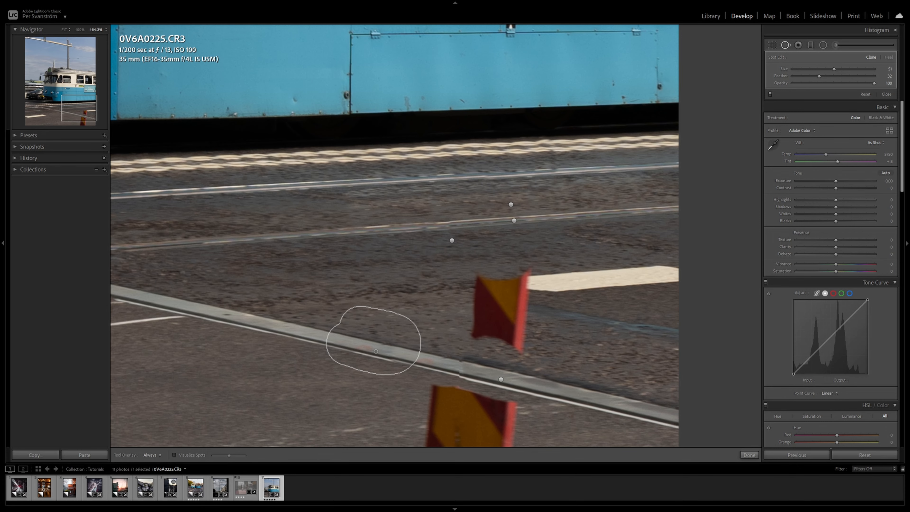
pyautogui.moveTo(532, 325)
pyautogui.mouseDown()
pyautogui.moveTo(519, 339)
pyautogui.moveTo(484, 333)
pyautogui.moveTo(482, 308)
pyautogui.moveTo(516, 297)
pyautogui.mouseUp()
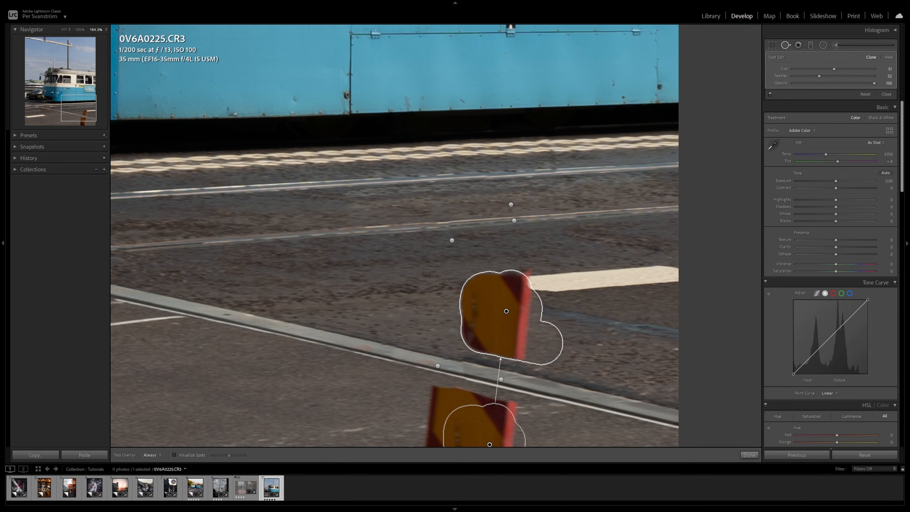
pyautogui.moveTo(489, 444)
pyautogui.mouseDown()
pyautogui.moveTo(400, 282)
pyautogui.moveTo(599, 335)
pyautogui.moveTo(621, 331)
pyautogui.mouseUp()
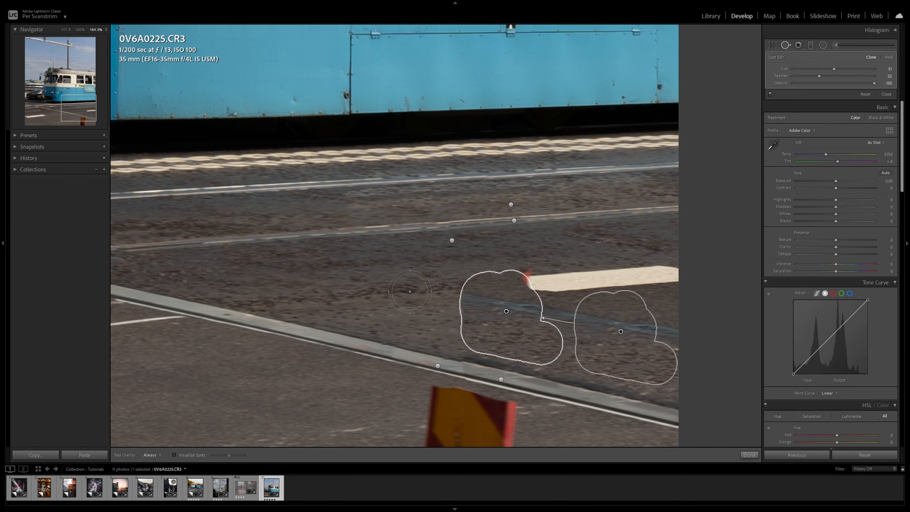
# Clone asphalt over the warning post's lower end and clean up the remaining dark smudge and patch edge on the road.
pyautogui.moveTo(525, 411); pyautogui.dragTo(526, 242)
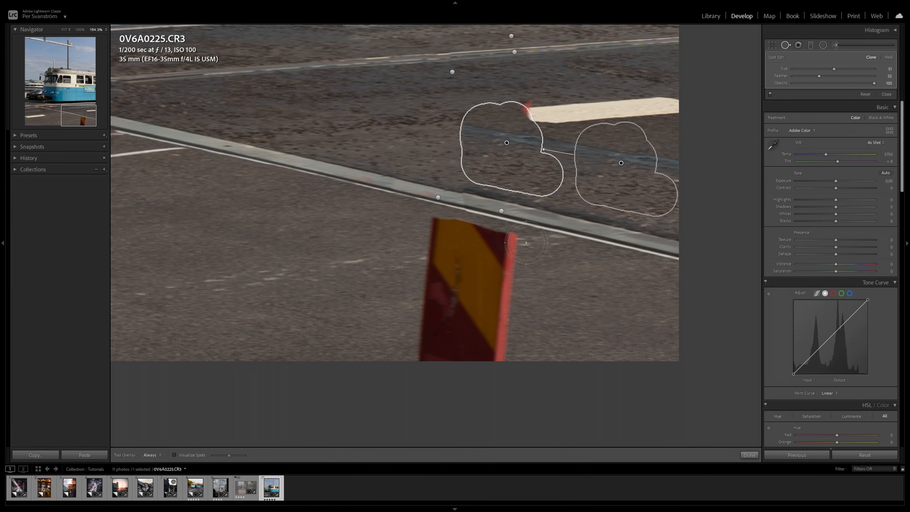
pyautogui.moveTo(433, 228)
pyautogui.mouseDown()
pyautogui.moveTo(429, 358)
pyautogui.moveTo(497, 347)
pyautogui.moveTo(508, 231)
pyautogui.moveTo(481, 274)
pyautogui.mouseUp()
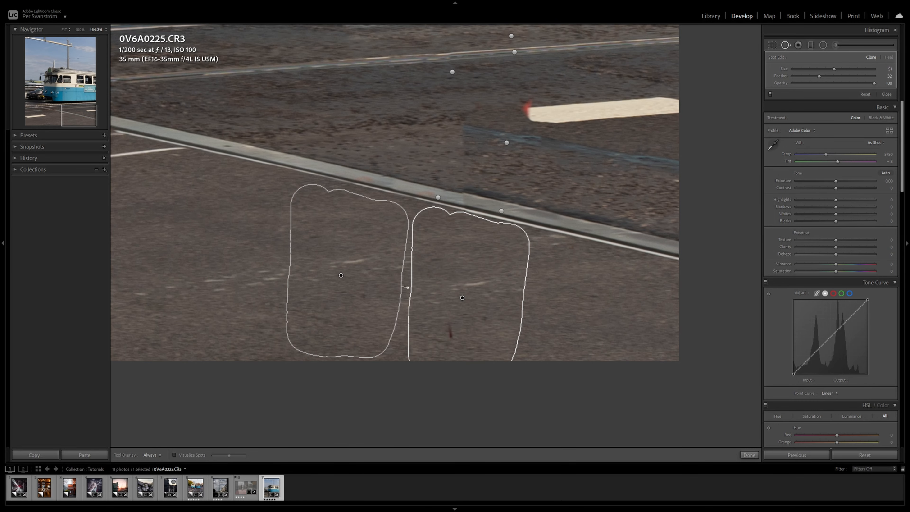
pyautogui.click(404, 348)
pyautogui.moveTo(404, 348); pyautogui.dragTo(444, 340)
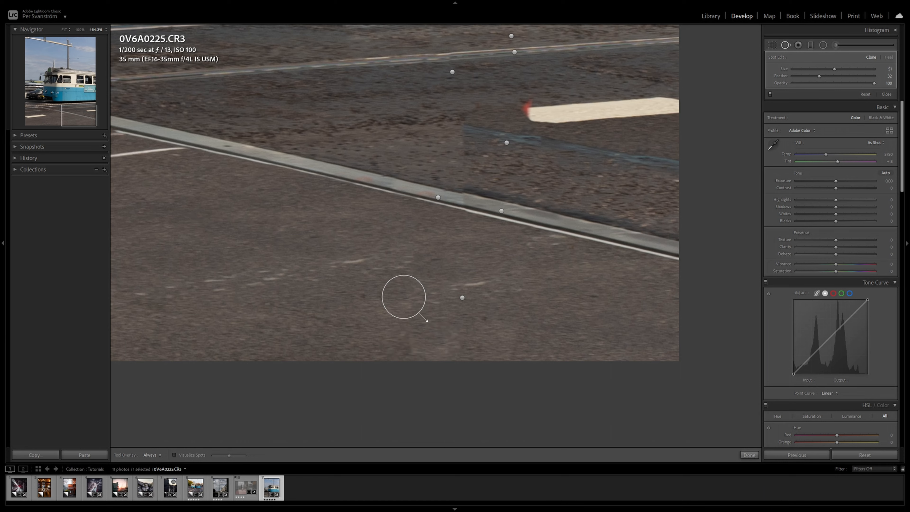
pyautogui.moveTo(404, 296); pyautogui.dragTo(391, 340)
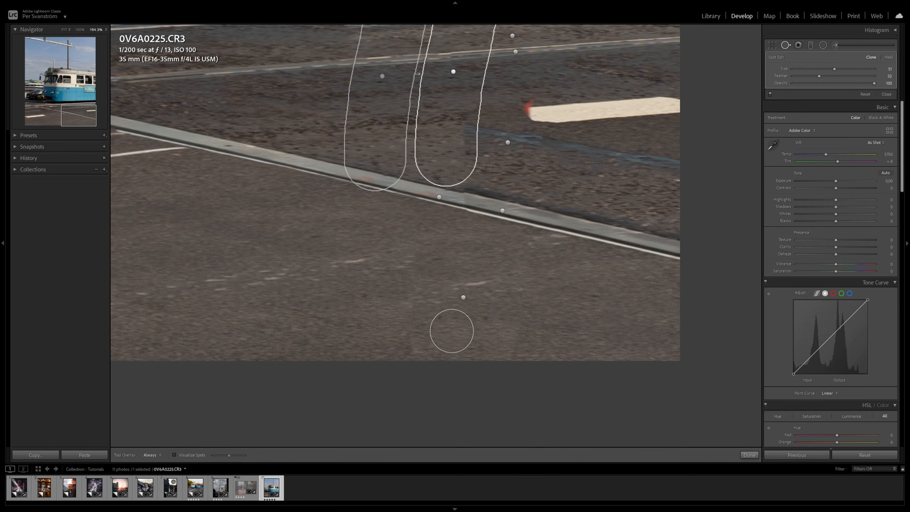
pyautogui.moveTo(412, 134); pyautogui.dragTo(457, 132)
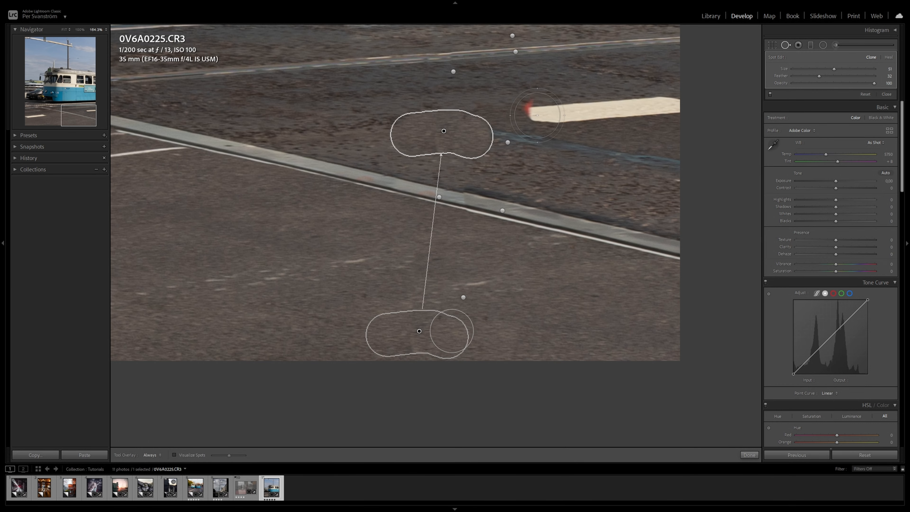
# Cover the red remnant at the right road marking's tip with a cloned spot sampled from the left marking's end.
pyautogui.click(541, 114)
pyautogui.moveTo(532, 170); pyautogui.dragTo(236, 209)
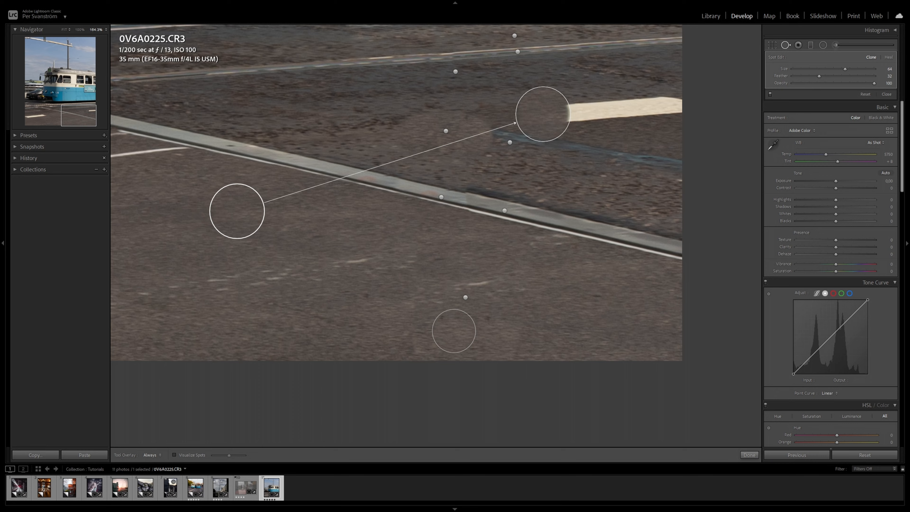
pyautogui.press('z')
pyautogui.moveTo(462, 403); pyautogui.dragTo(278, 400)
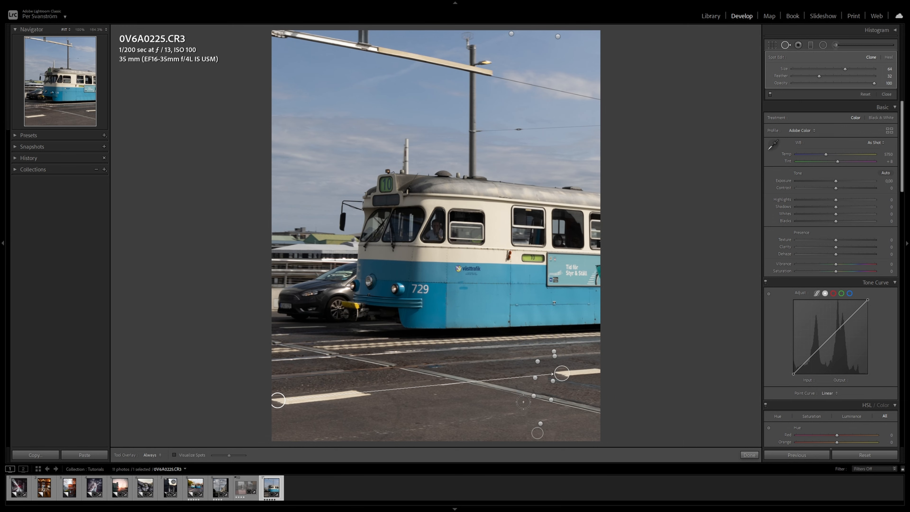
# Refine the cloned tip of the right road marking with small patches along its edges and finish Spot Removal.
pyautogui.press('z')
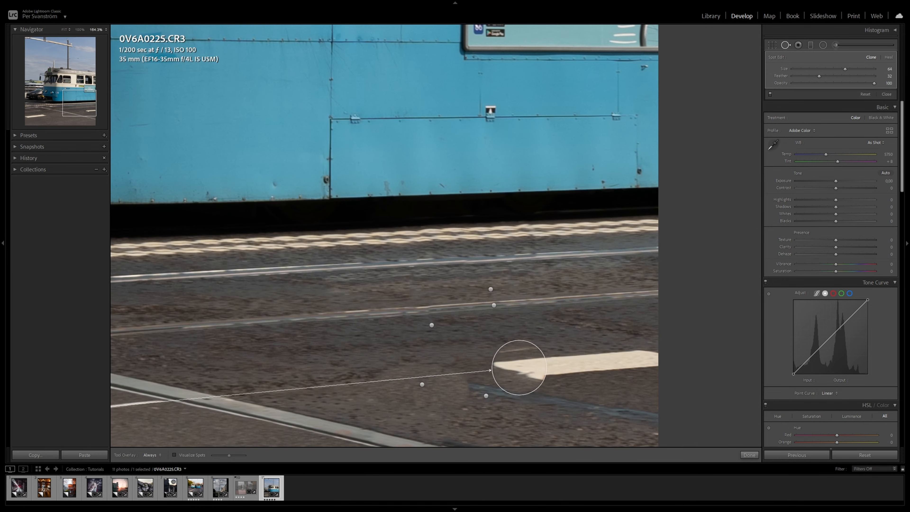
pyautogui.moveTo(556, 375); pyautogui.dragTo(532, 379)
pyautogui.moveTo(590, 377); pyautogui.dragTo(595, 375)
pyautogui.moveTo(557, 343); pyautogui.dragTo(492, 350)
pyautogui.press('z')
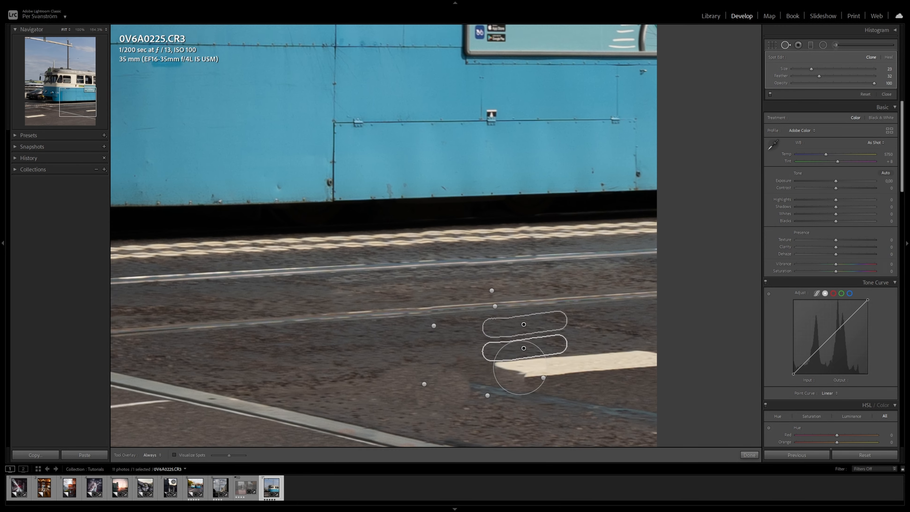
pyautogui.click(749, 455)
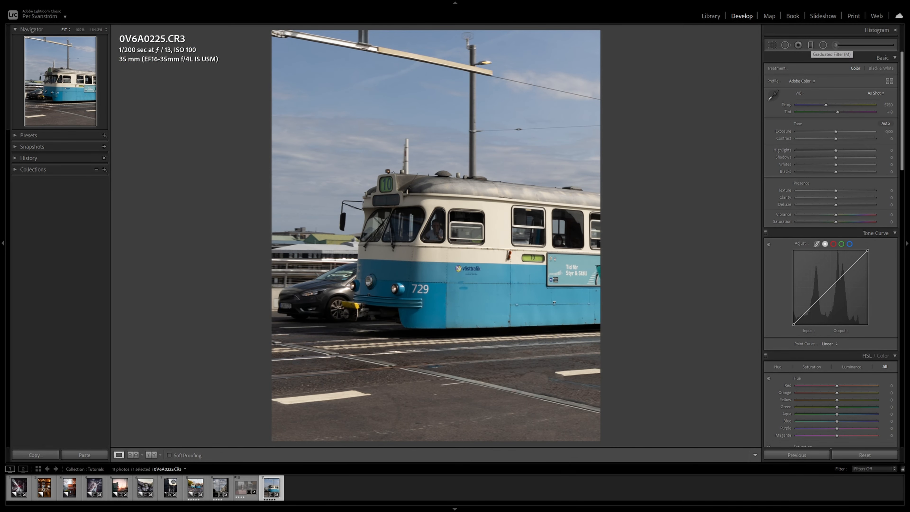
# Darken the road with a slightly tilted graduated filter below the tram: exposure −0.56, shadows −28, blacks −16, saturation −60.
pyautogui.click(810, 45)
pyautogui.moveTo(483, 400); pyautogui.dragTo(477, 345)
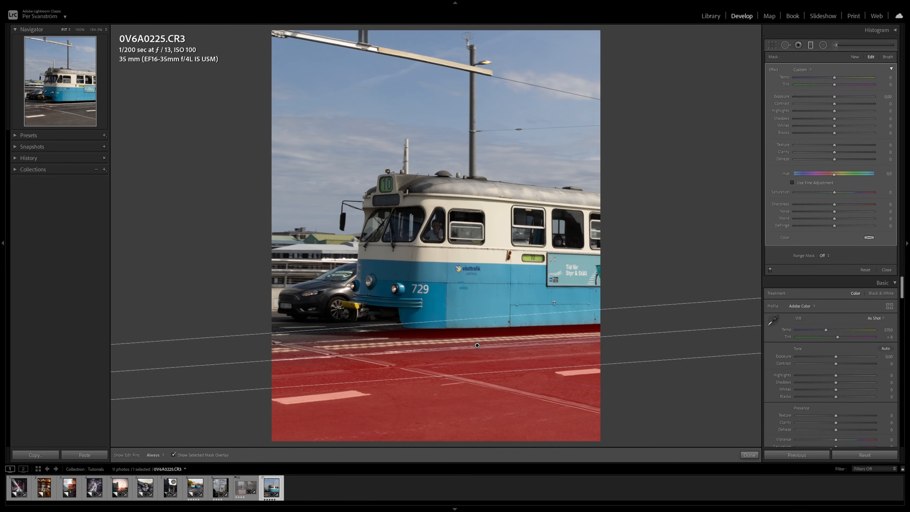
pyautogui.press('o')
pyautogui.moveTo(833, 97); pyautogui.dragTo(828, 133)
pyautogui.moveTo(819, 119); pyautogui.dragTo(828, 97)
pyautogui.moveTo(834, 192); pyautogui.dragTo(810, 192)
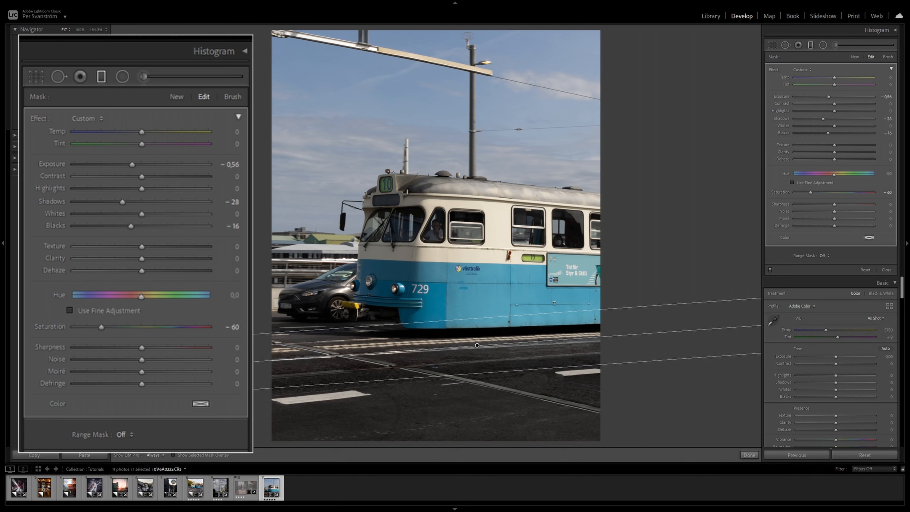
# Draw extra graduated filters from the photo's lower left corner over the road, delete the selected one, and close the tool.
pyautogui.moveTo(290, 440)
pyautogui.mouseDown()
pyautogui.moveTo(334, 360)
pyautogui.moveTo(312, 356)
pyautogui.moveTo(312, 379)
pyautogui.mouseUp()
pyautogui.moveTo(300, 410)
pyautogui.mouseDown()
pyautogui.moveTo(342, 351)
pyautogui.moveTo(333, 382)
pyautogui.moveTo(348, 360)
pyautogui.mouseUp()
pyautogui.press('Delete')
pyautogui.press('m')
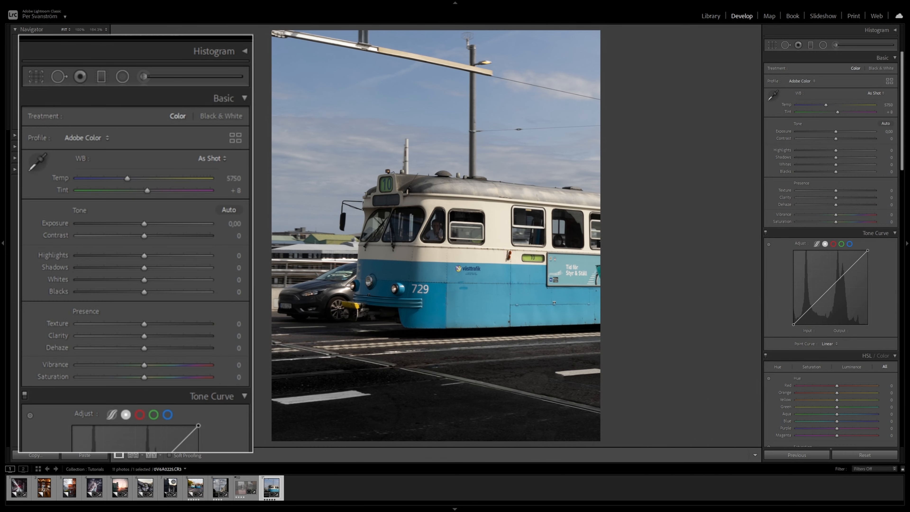
# Darken the sky with graduated filters drawn down from above, lowering exposure and adjusting saturation, clarity and dehaze.
pyautogui.press('m')
pyautogui.moveTo(392, 57); pyautogui.dragTo(381, 135)
pyautogui.moveTo(387, 96); pyautogui.dragTo(382, 145)
pyautogui.moveTo(834, 97); pyautogui.dragTo(825, 97)
pyautogui.moveTo(834, 192)
pyautogui.mouseDown()
pyautogui.moveTo(821, 192)
pyautogui.moveTo(828, 205)
pyautogui.mouseUp()
pyautogui.moveTo(377, 185); pyautogui.dragTo(381, 157)
pyautogui.moveTo(833, 160); pyautogui.dragTo(826, 159)
pyautogui.moveTo(834, 152); pyautogui.dragTo(828, 153)
# Paint an adjustment brush mask over the whole tram with Auto Mask on, and hide the mask overlay.
pyautogui.press('k')
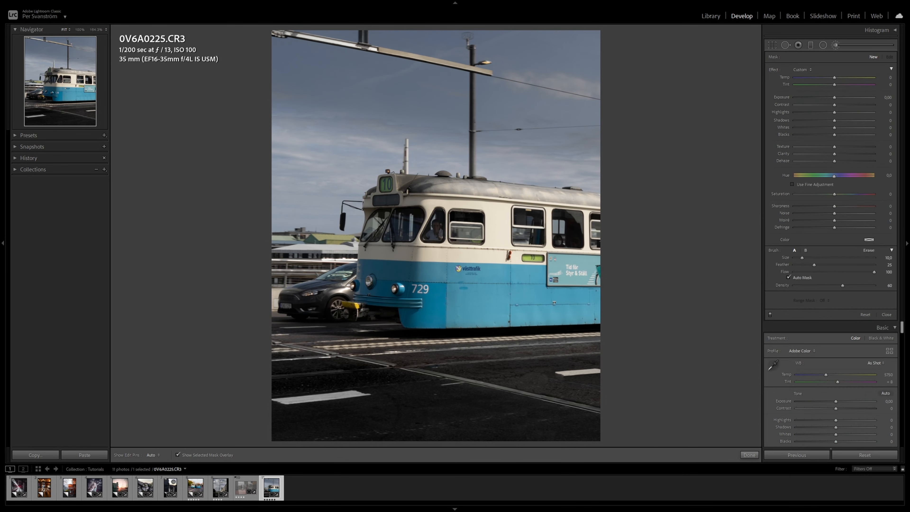
pyautogui.moveTo(394, 185)
pyautogui.mouseDown()
pyautogui.moveTo(366, 217)
pyautogui.moveTo(358, 280)
pyautogui.moveTo(417, 322)
pyautogui.moveTo(606, 299)
pyautogui.mouseUp()
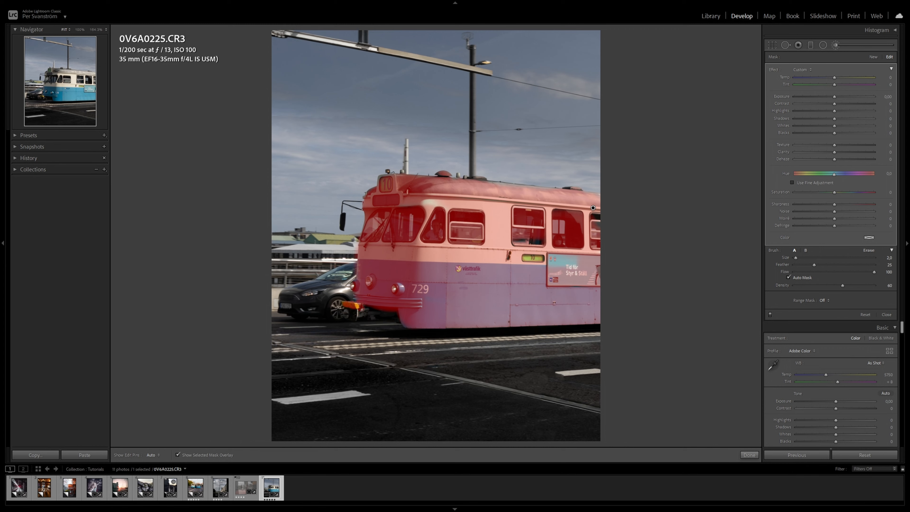
pyautogui.press('o')
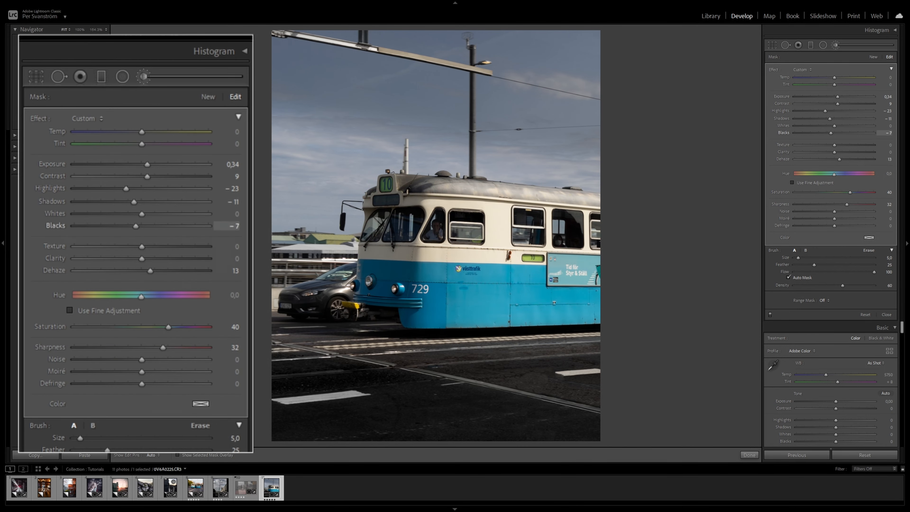
# Fine-tune the tram mask by lowering blacks slightly and raising whites, sharpness, clarity and exposure.
pyautogui.moveTo(831, 133); pyautogui.dragTo(829, 133)
pyautogui.moveTo(834, 126); pyautogui.dragTo(838, 126)
pyautogui.moveTo(846, 204); pyautogui.dragTo(852, 204)
pyautogui.moveTo(834, 145); pyautogui.dragTo(838, 152)
pyautogui.moveTo(837, 97); pyautogui.dragTo(839, 97)
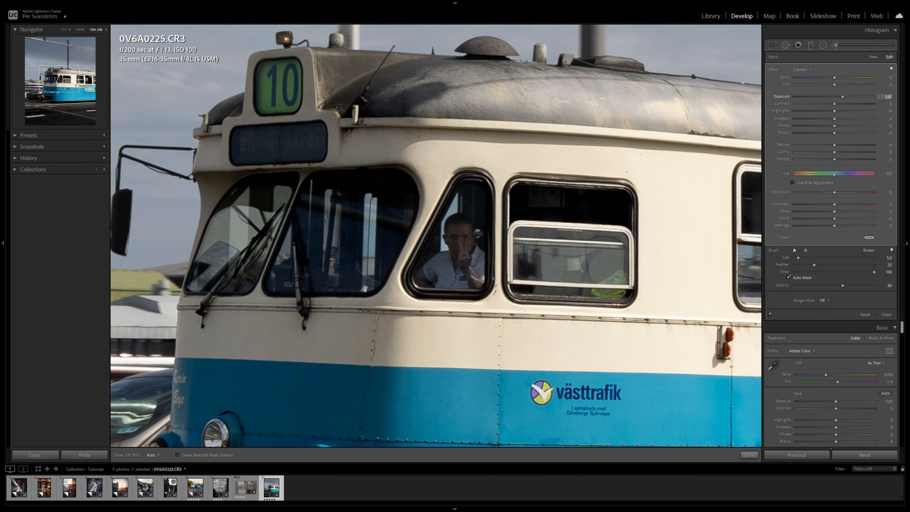
# Brighten the driver in the tram window with a separate brush mask, raising exposure and clarity and slightly lowering texture.
pyautogui.moveTo(842, 97); pyautogui.dragTo(844, 97)
pyautogui.moveTo(834, 146); pyautogui.dragTo(832, 145)
pyautogui.moveTo(835, 153); pyautogui.dragTo(839, 152)
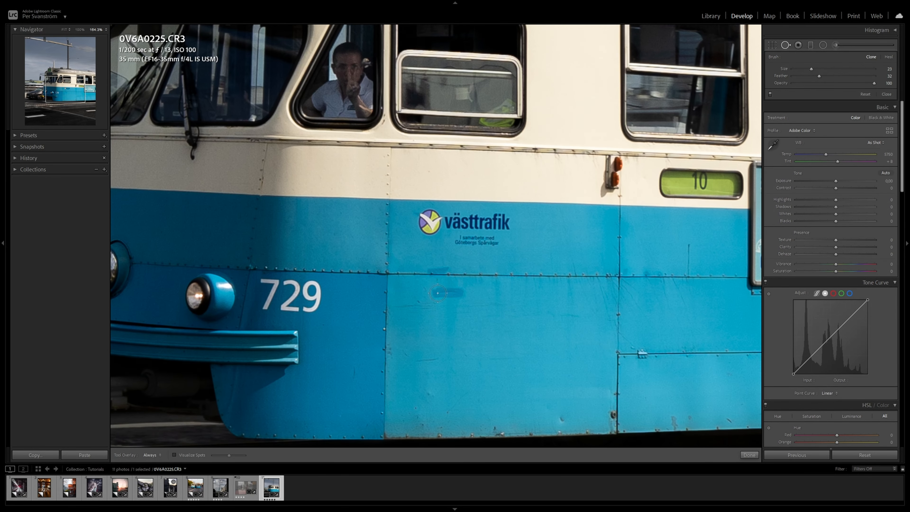
# Clone clean blue paint over the small marks below the västtrafik logo and close Spot Removal.
pyautogui.moveTo(438, 293)
pyautogui.mouseDown()
pyautogui.moveTo(458, 293)
pyautogui.moveTo(445, 270)
pyautogui.mouseUp()
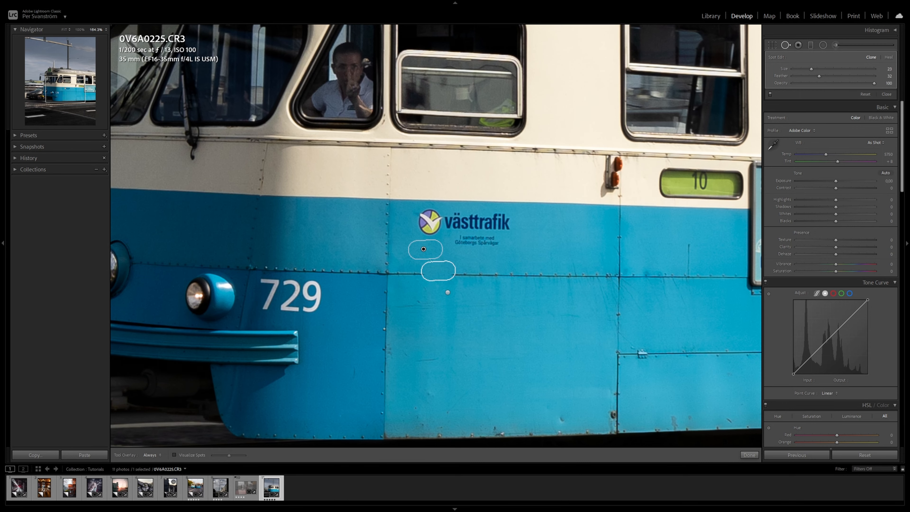
pyautogui.press('z')
pyautogui.press('q')
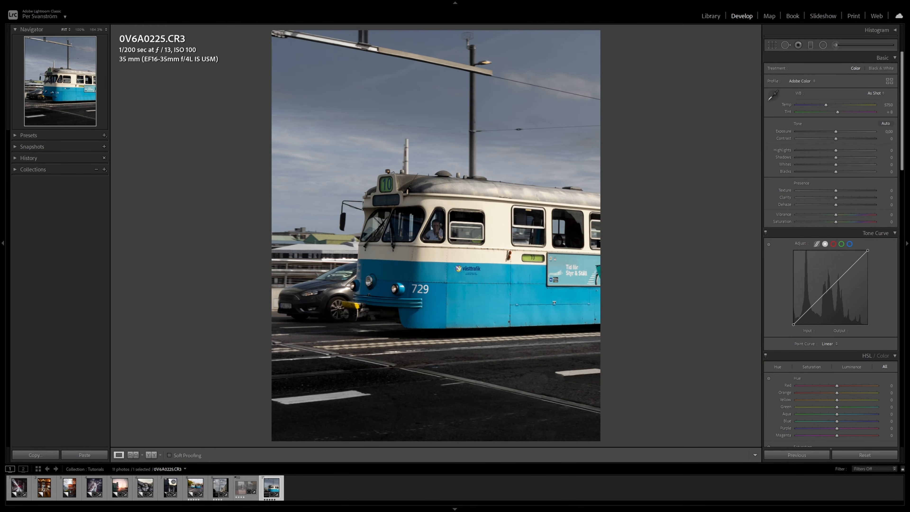